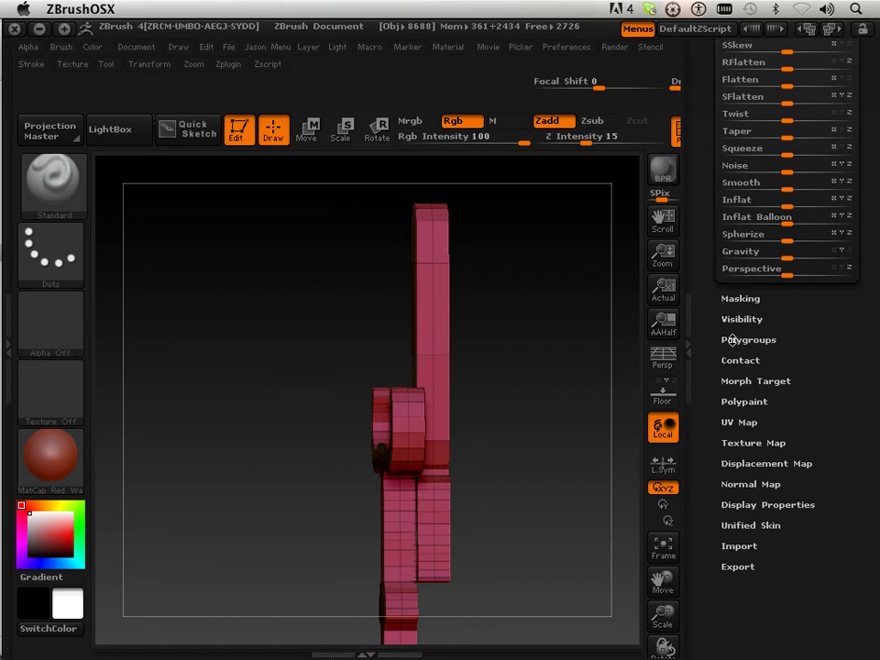
- Assign polygroups to the sword's separate pieces with Auto Groups and split the groups into individual subtools
click(748, 340)
click(753, 358)
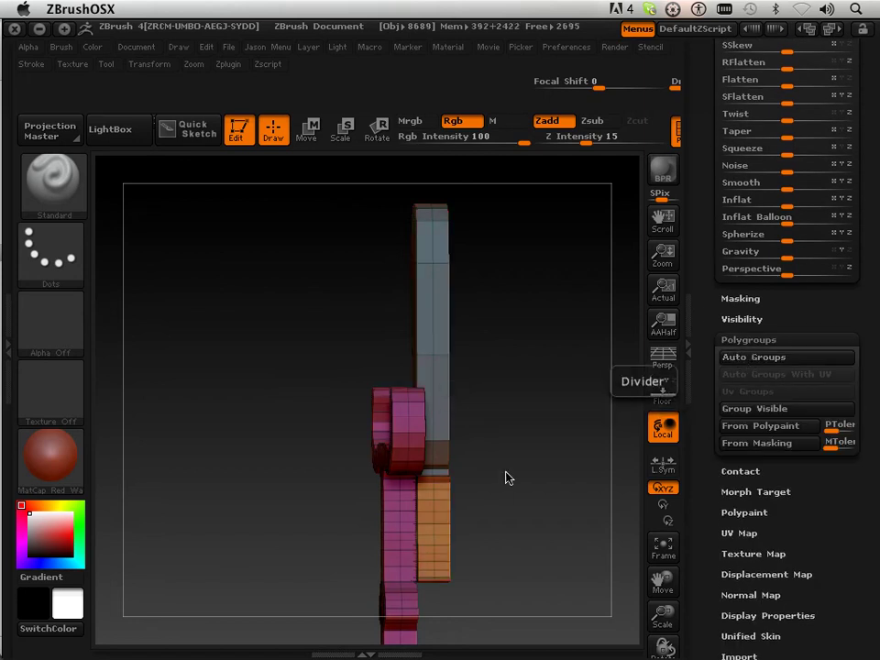
mouse_move(507, 478)
mouse_down()
mouse_move(538, 502)
mouse_move(490, 521)
mouse_move(402, 506)
mouse_move(505, 501)
mouse_up()
scroll(715, 289, up, 15)
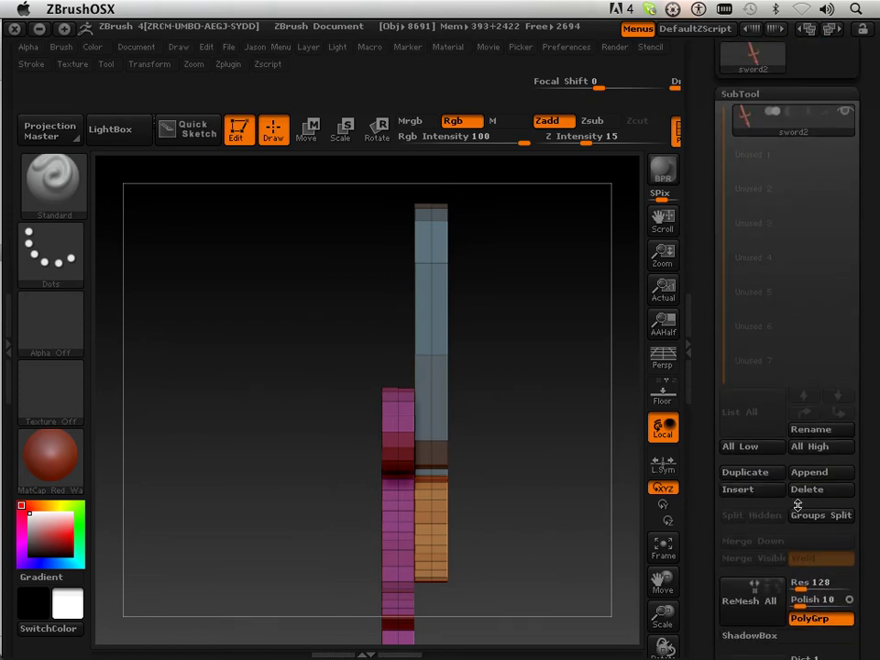
click(797, 516)
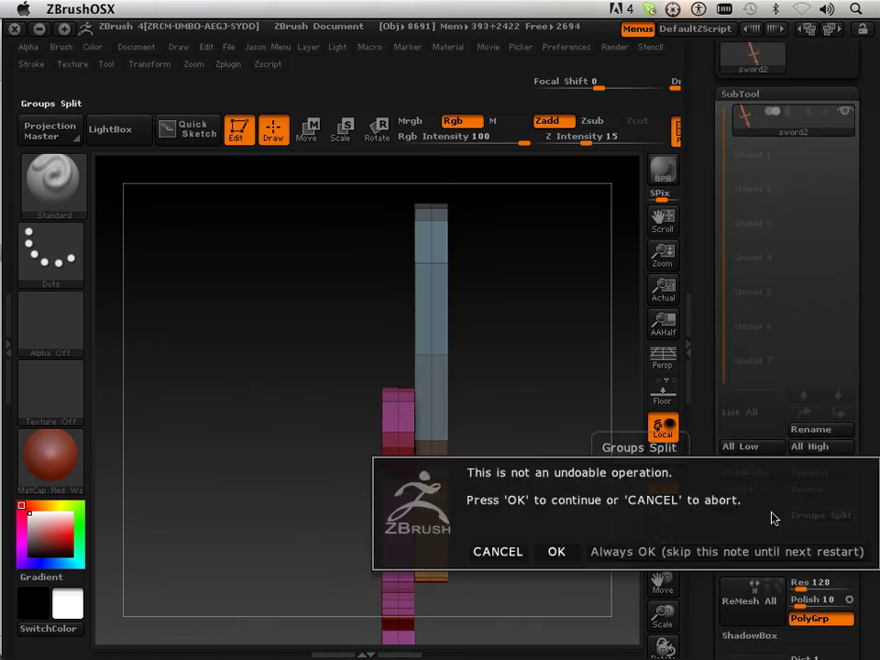
click(557, 551)
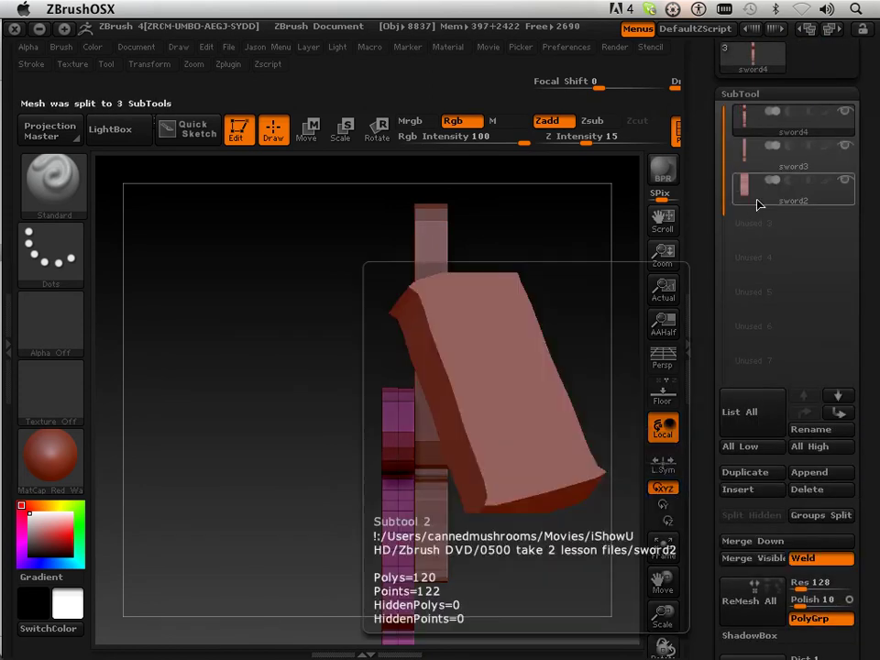
- Inspect the split sword pieces by activating the sword2 and sword3 subtools in turn
click(767, 206)
drag(512, 471, 513, 496)
click(769, 164)
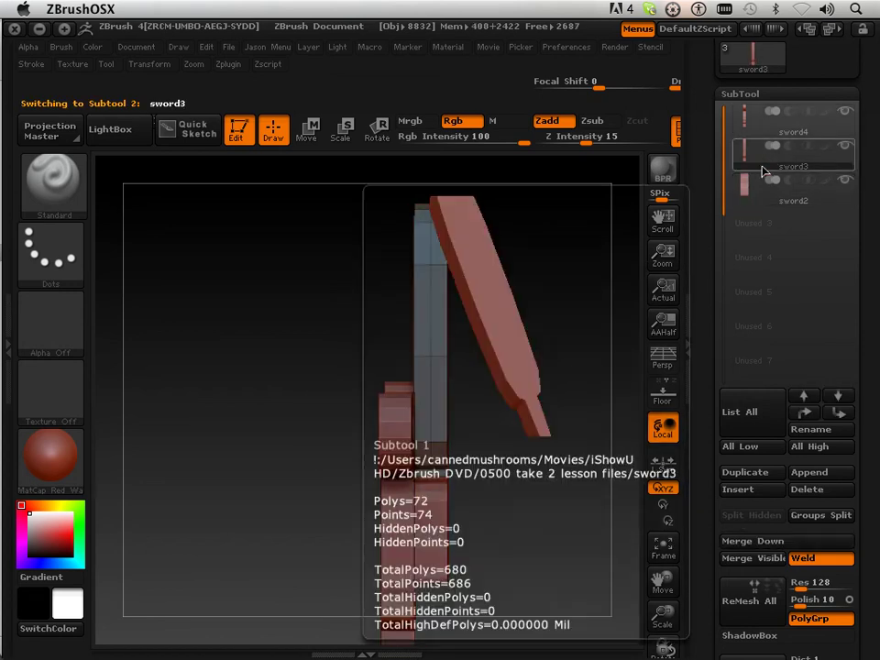
- Activate the sword4 guard and pommel subtool and thin it along the Z axis with the Size deformation
click(782, 126)
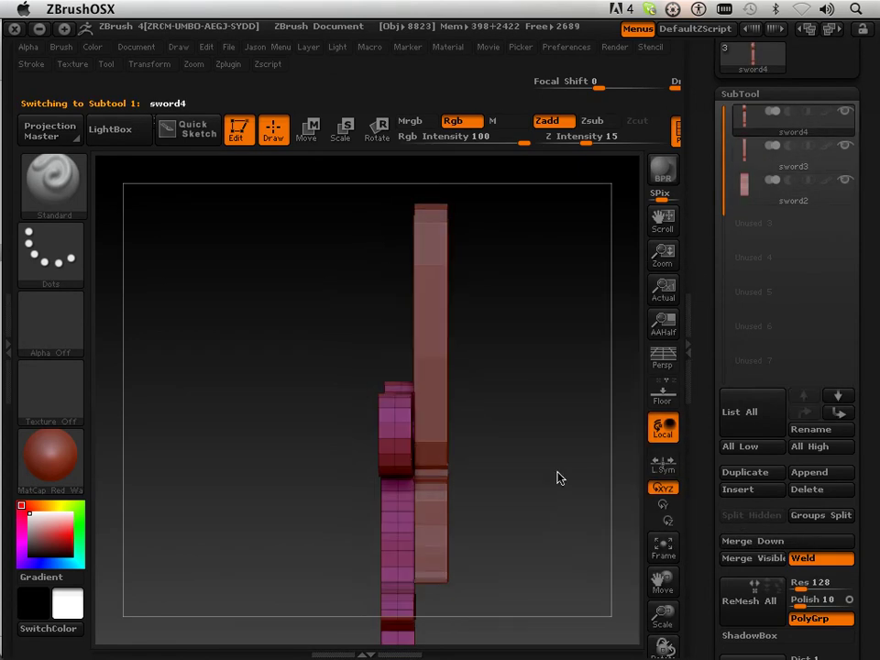
drag(560, 478, 578, 476)
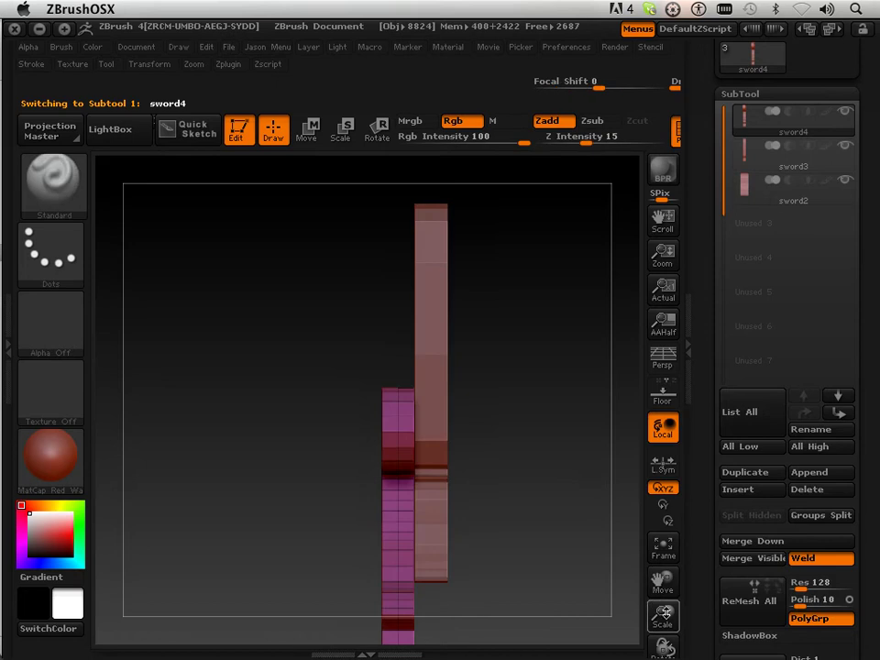
drag(663, 612, 663, 619)
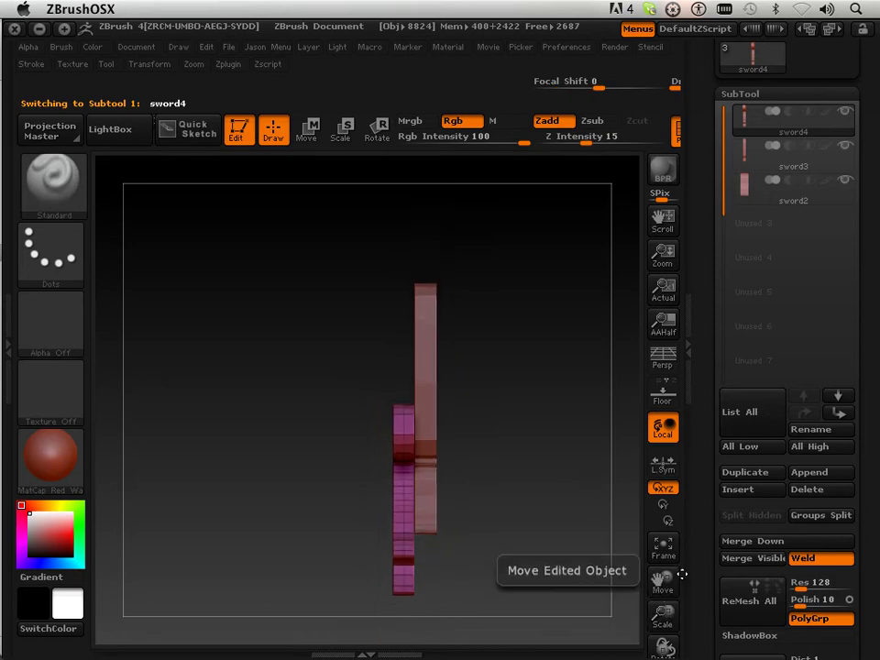
scroll(740, 404, down, 10)
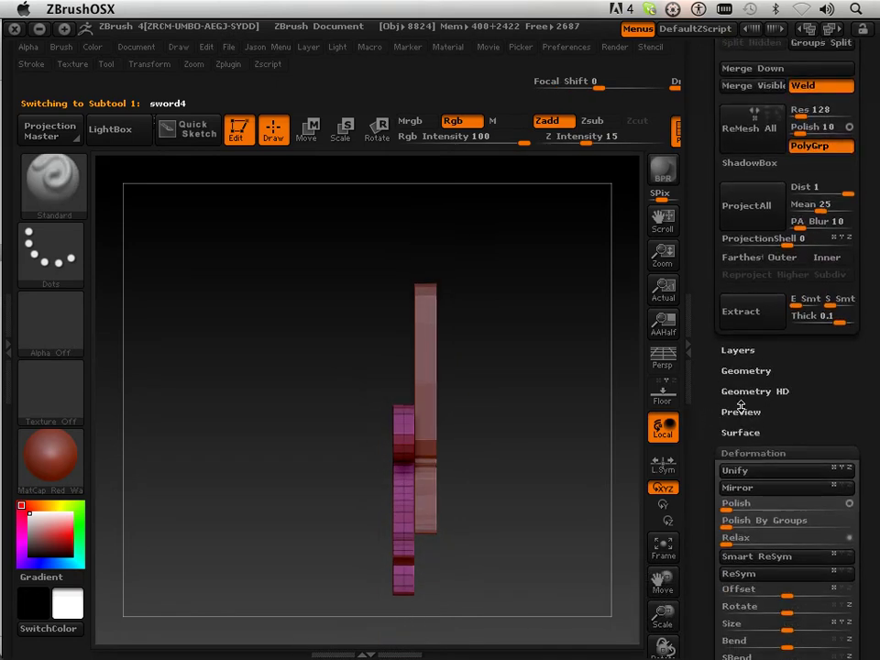
click(744, 409)
drag(702, 524, 706, 350)
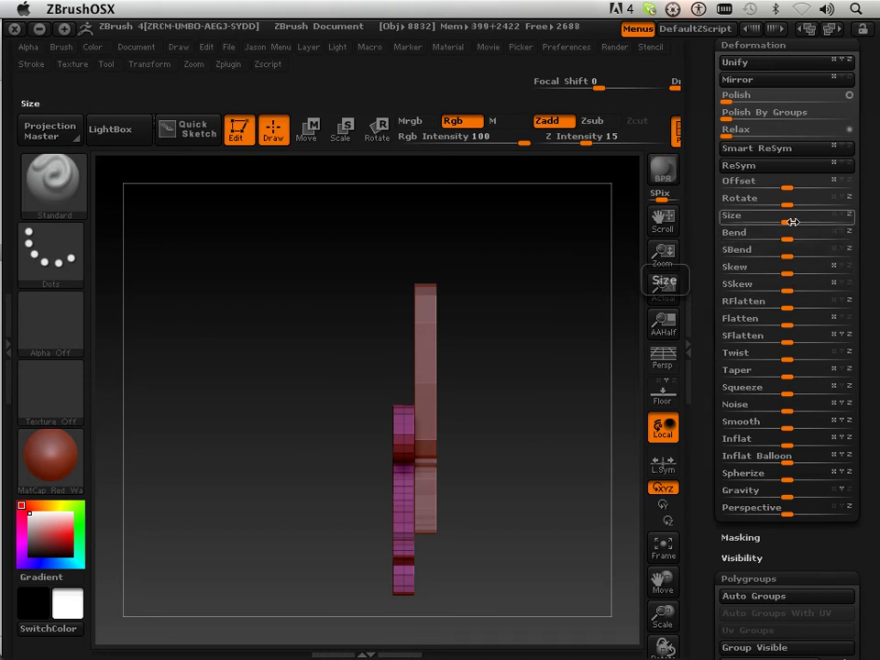
drag(789, 220, 784, 223)
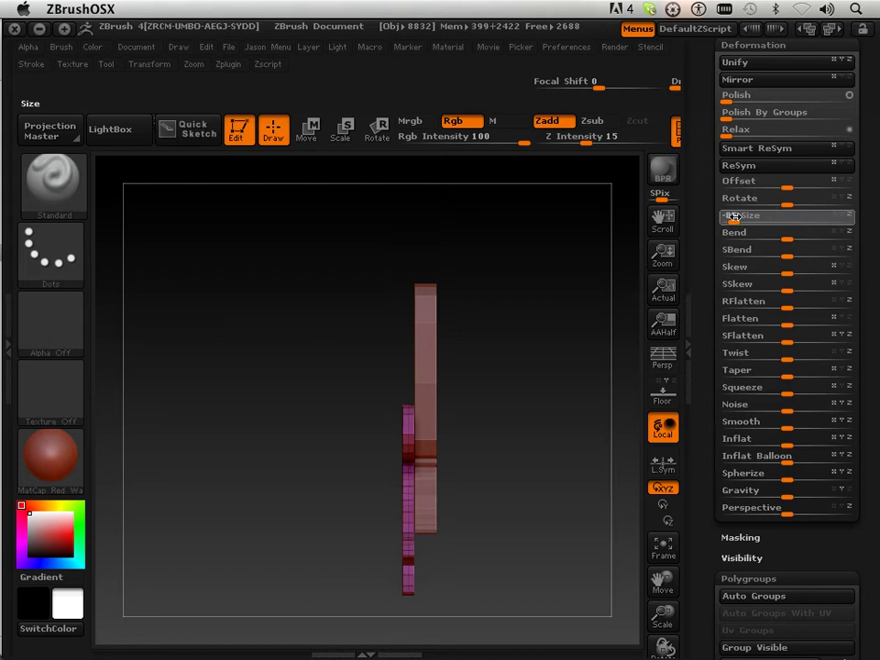
drag(735, 218, 736, 220)
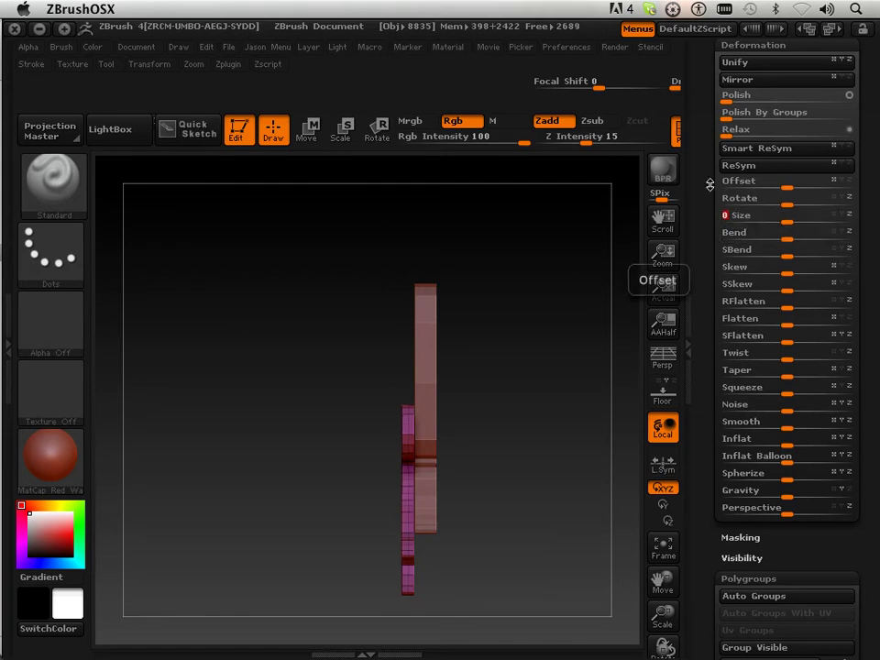
- Activate the sword3 blade subtool and reduce its Z thickness with repeated Size deformations until it is a thin blade
drag(710, 185, 722, 440)
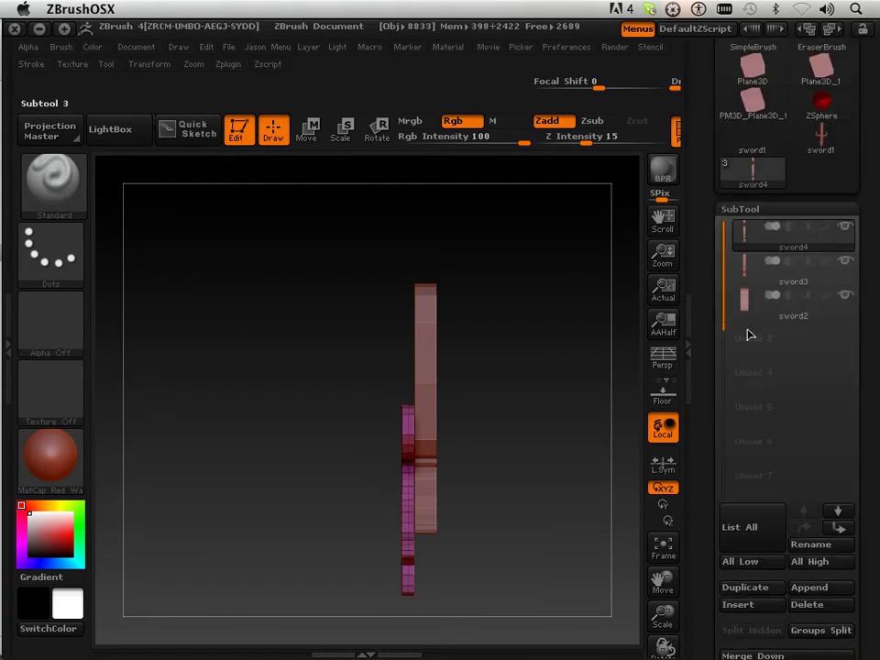
click(770, 274)
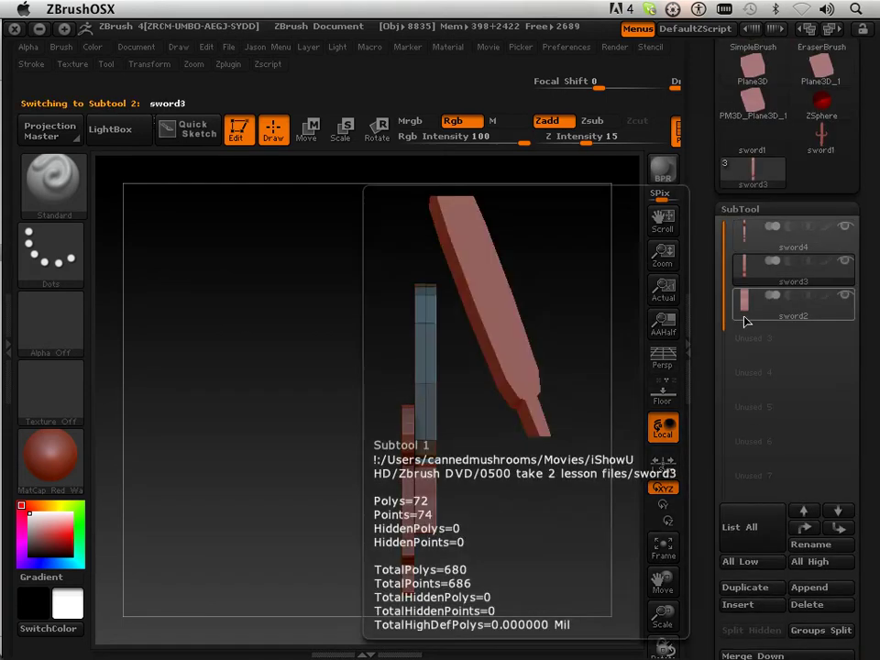
drag(716, 417, 718, 219)
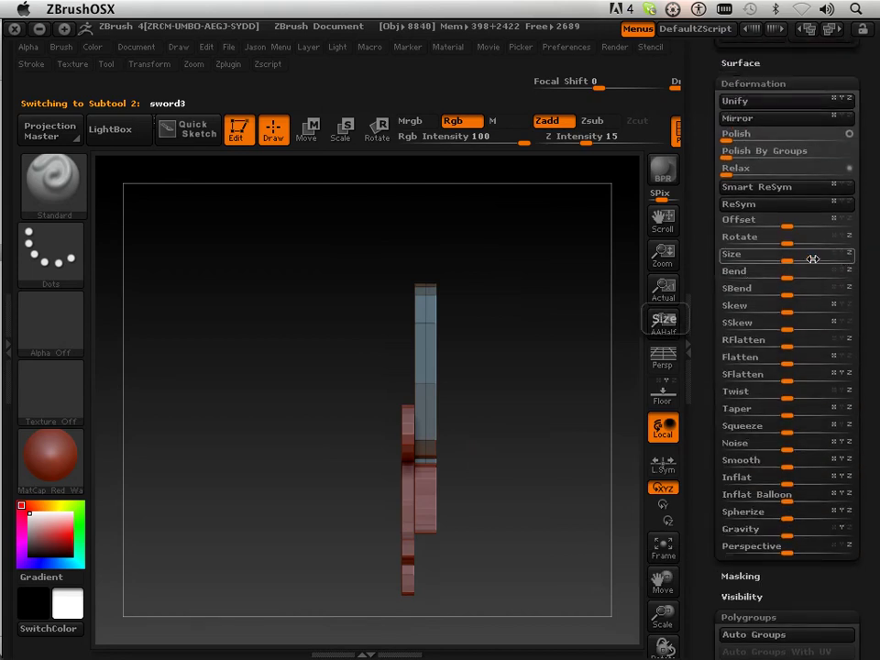
drag(789, 262, 721, 261)
drag(778, 259, 739, 304)
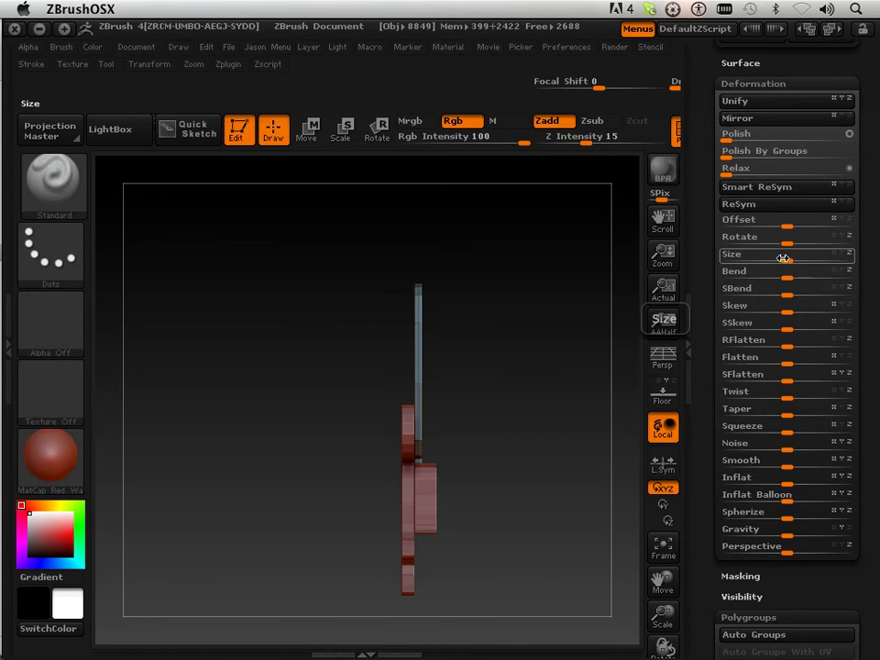
drag(782, 258, 745, 263)
mouse_move(559, 390)
mouse_down()
mouse_move(613, 402)
mouse_move(556, 412)
mouse_up()
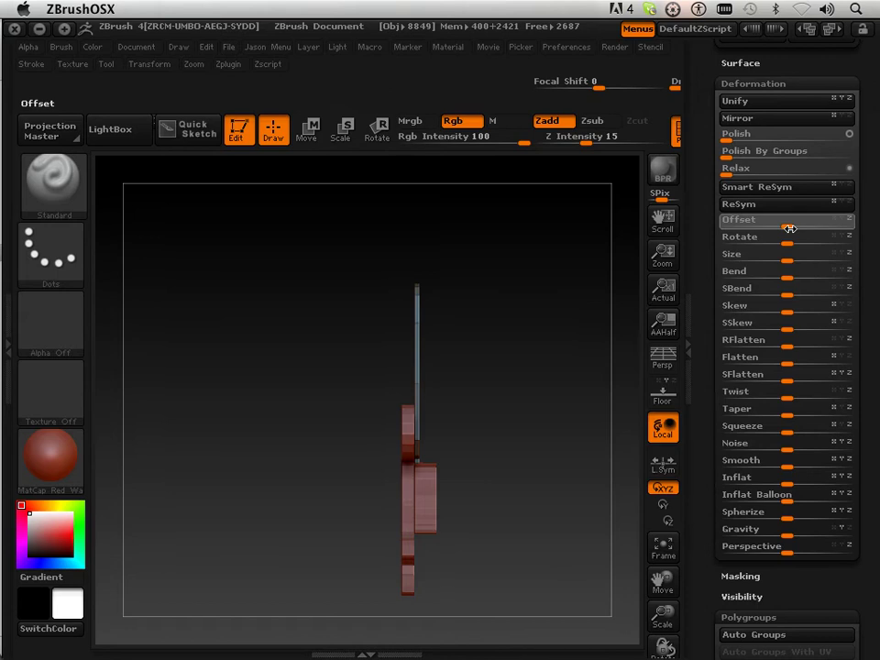
- Offset the blade by about -6 along Z to centre it on the guard, and check the fit from front and side
mouse_move(787, 228)
mouse_down()
mouse_move(801, 229)
mouse_move(782, 229)
mouse_up()
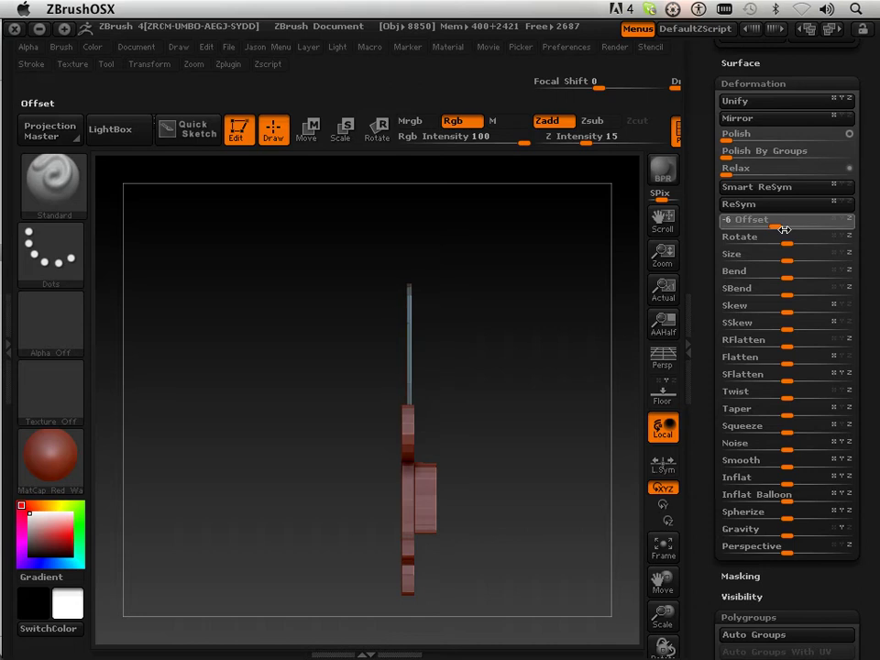
drag(544, 416, 584, 543)
drag(662, 613, 666, 658)
mouse_move(478, 359)
mouse_down()
mouse_move(519, 277)
mouse_move(568, 352)
mouse_up()
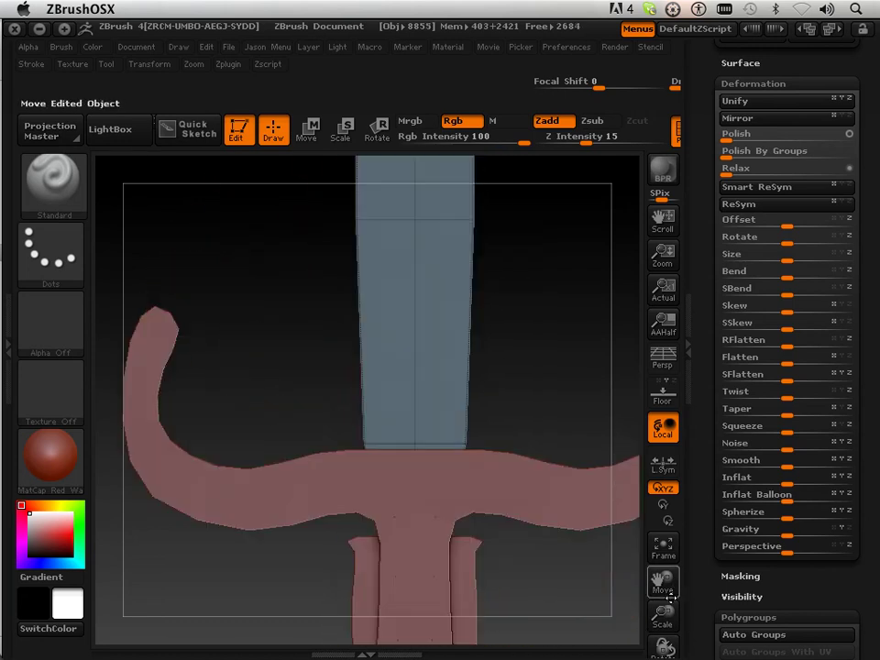
drag(662, 612, 653, 436)
drag(578, 539, 536, 430)
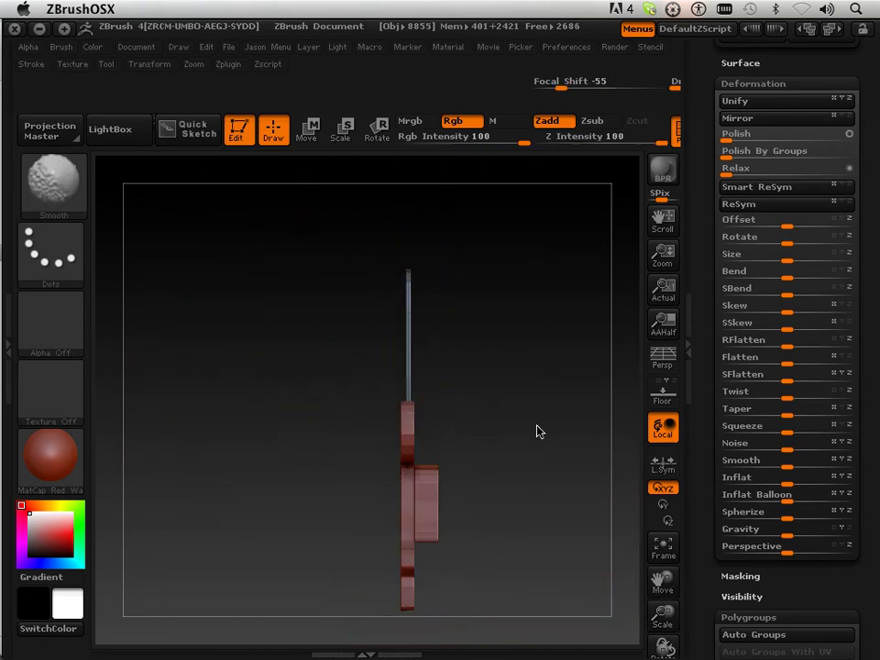
- Activate the sword2 grip subtool and offset it along Z to centre it around the handle core
drag(701, 190, 707, 439)
click(781, 303)
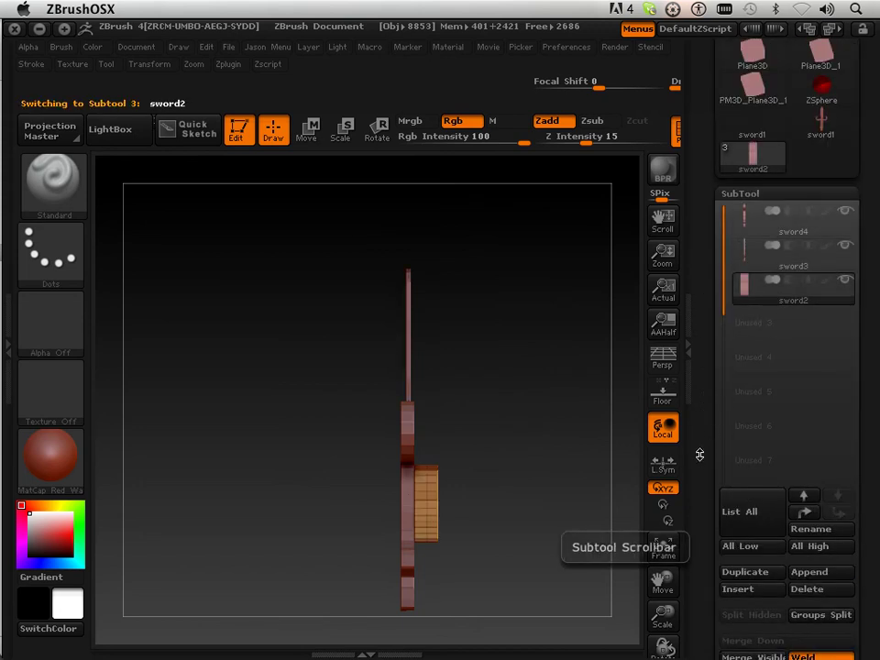
drag(702, 478, 754, 257)
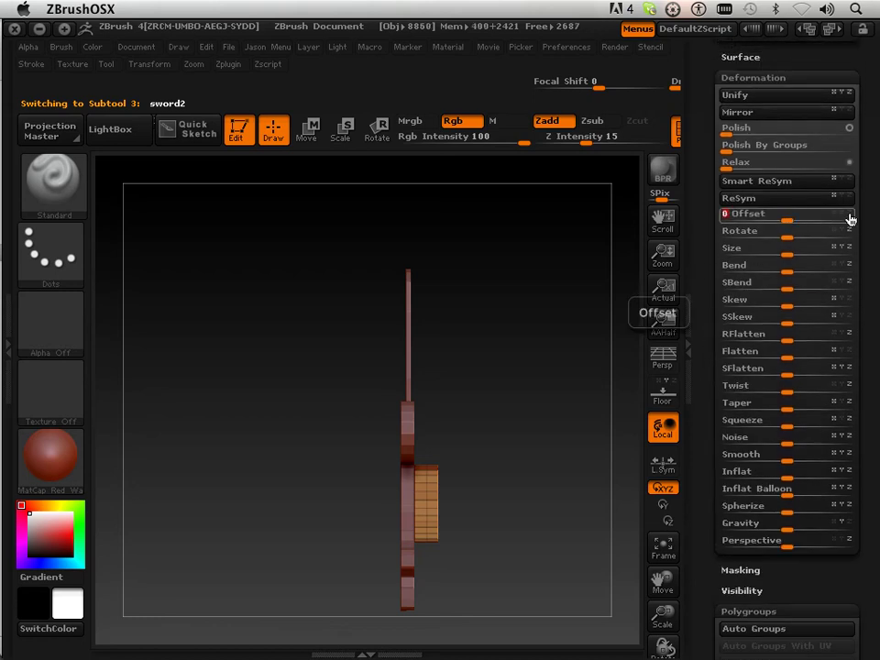
mouse_move(786, 223)
mouse_down()
mouse_move(801, 222)
mouse_move(777, 223)
mouse_up()
- Lengthen the grip along Y with the Size deformation and offset it upward to fit between guard and pommel
drag(607, 382, 593, 450)
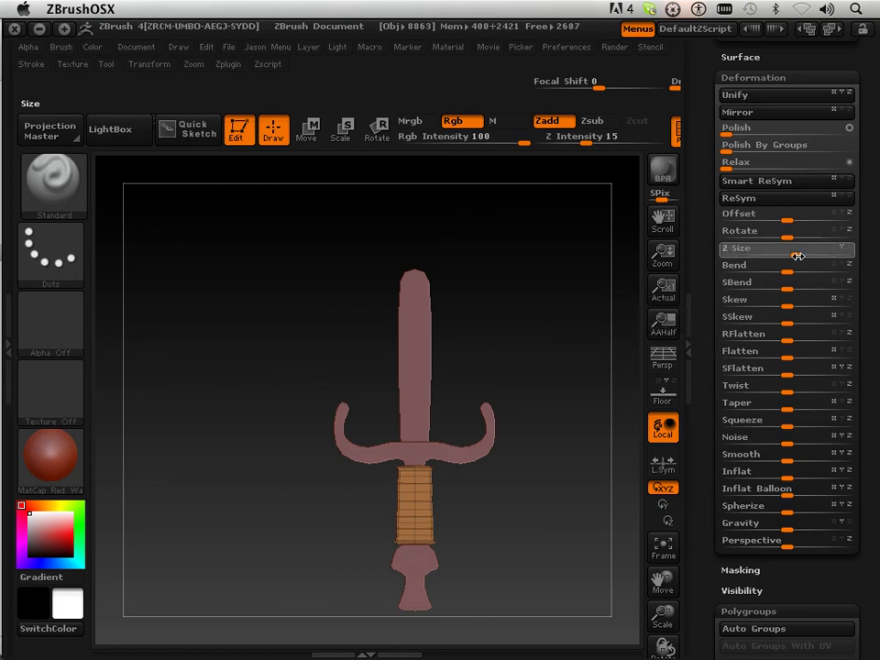
drag(798, 256, 807, 258)
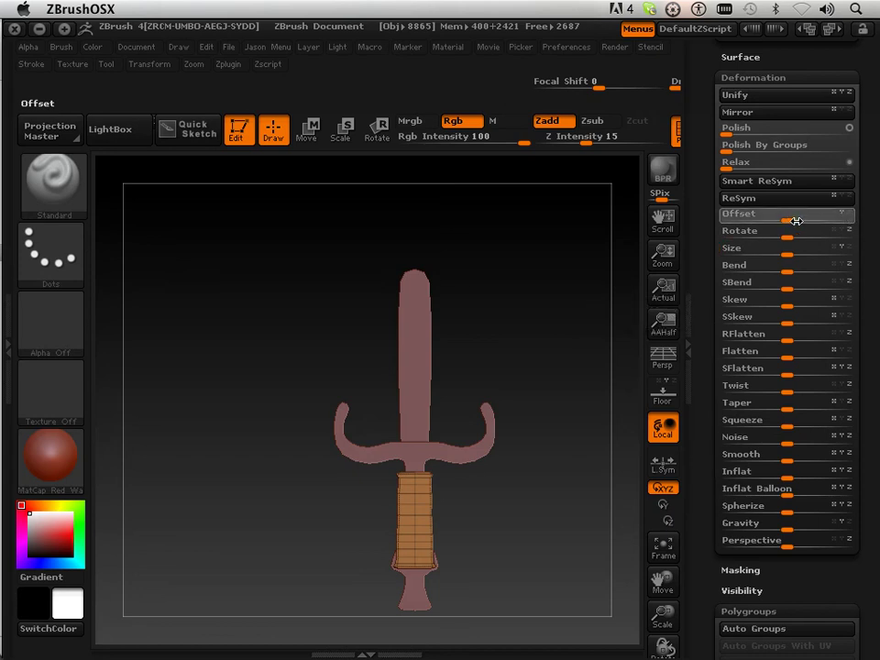
drag(793, 220, 780, 220)
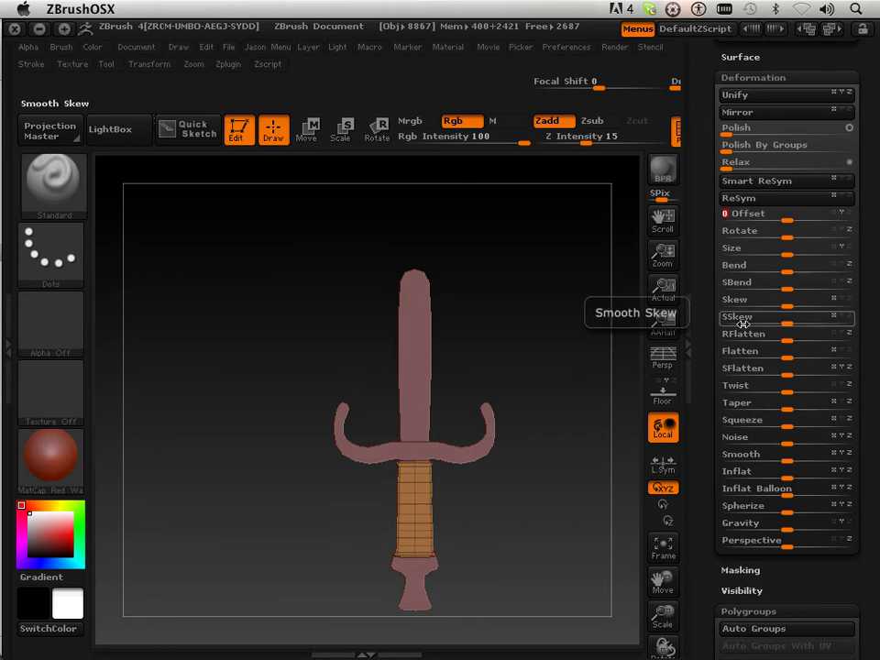
mouse_move(563, 510)
mouse_down()
mouse_move(491, 507)
mouse_move(558, 510)
mouse_up()
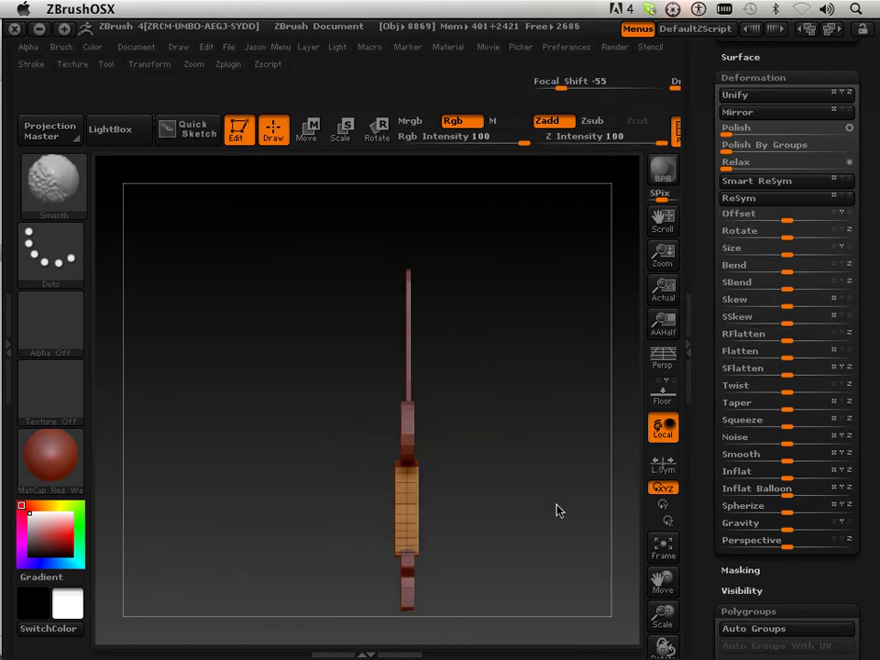
mouse_move(662, 614)
mouse_down()
mouse_move(664, 653)
mouse_move(662, 579)
mouse_move(663, 620)
mouse_up()
click(663, 547)
drag(497, 461, 516, 343)
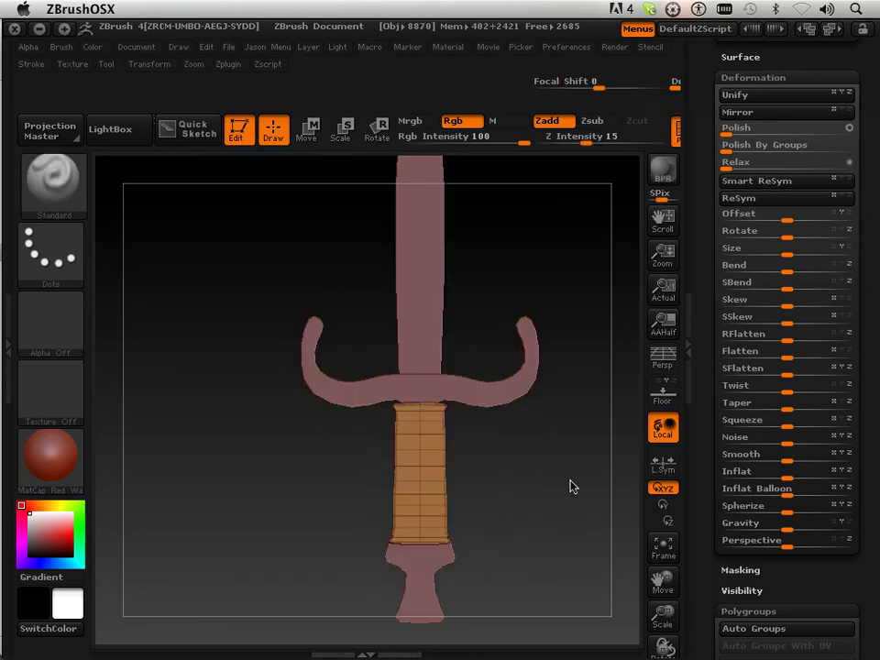
mouse_move(562, 497)
mouse_down()
mouse_move(562, 580)
mouse_move(583, 512)
mouse_move(565, 494)
mouse_up()
- Make the sword3 blade the active subtool and bring its rounded tip into close view
drag(715, 266, 704, 596)
mouse_move(775, 373)
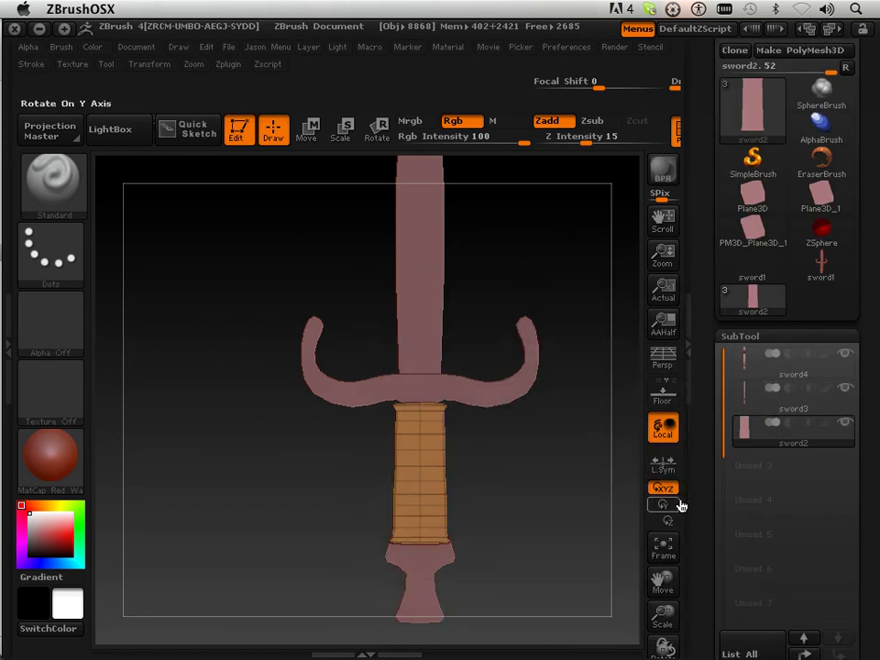
click(757, 407)
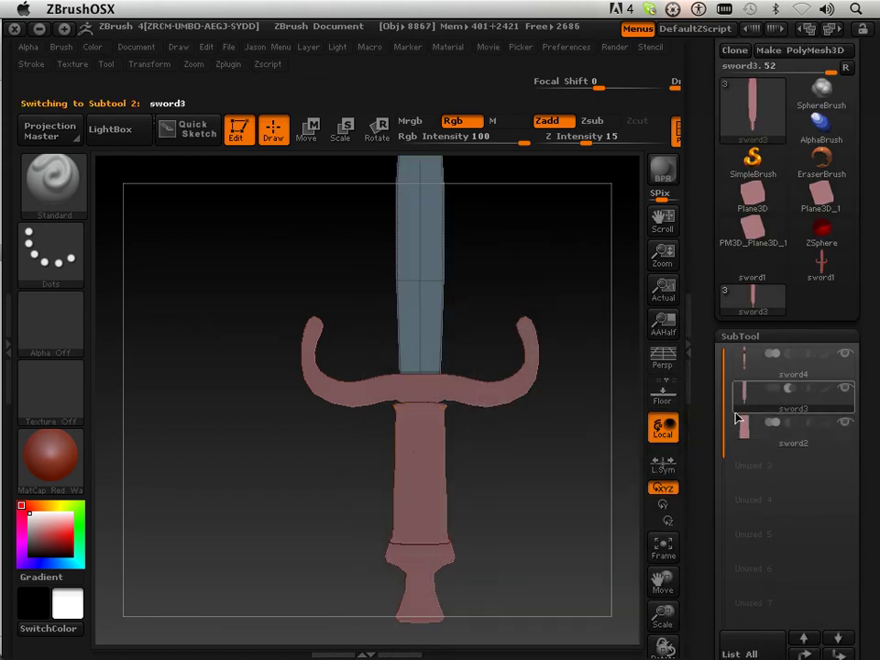
drag(666, 610, 660, 562)
click(658, 555)
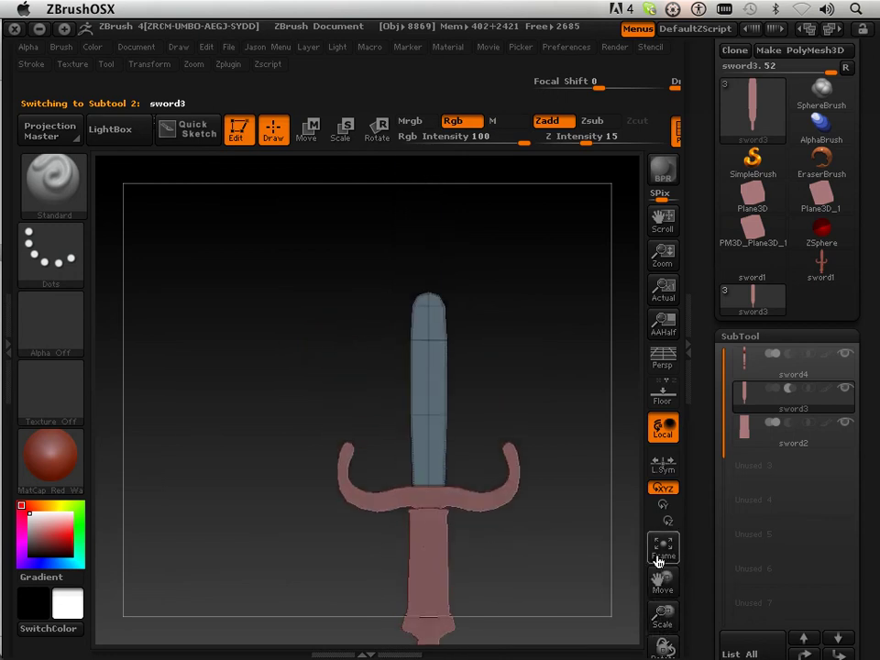
drag(662, 612, 663, 642)
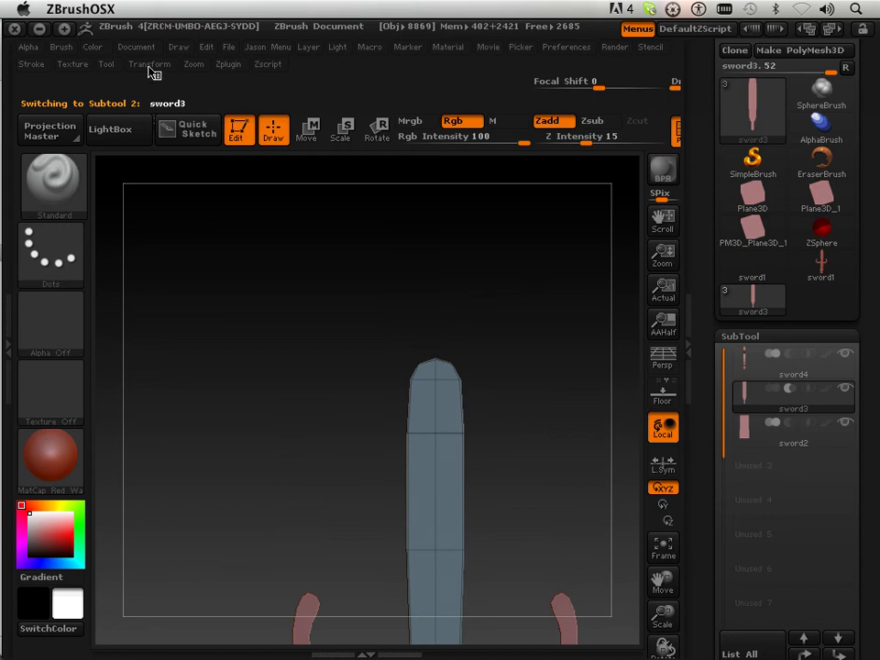
- Choose the Move Elastic brush and activate symmetry across the X and Z axes
click(73, 183)
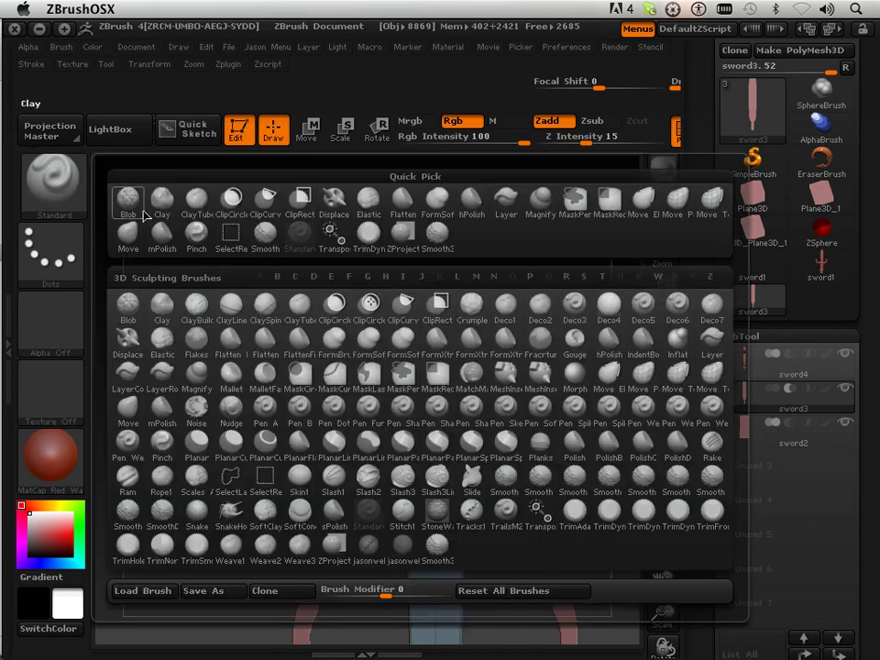
click(608, 375)
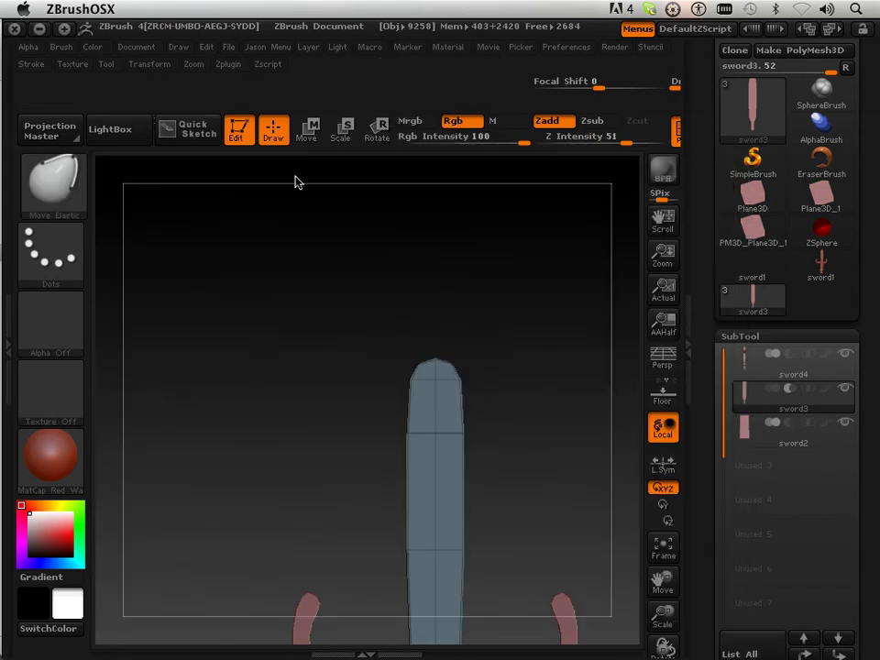
click(149, 64)
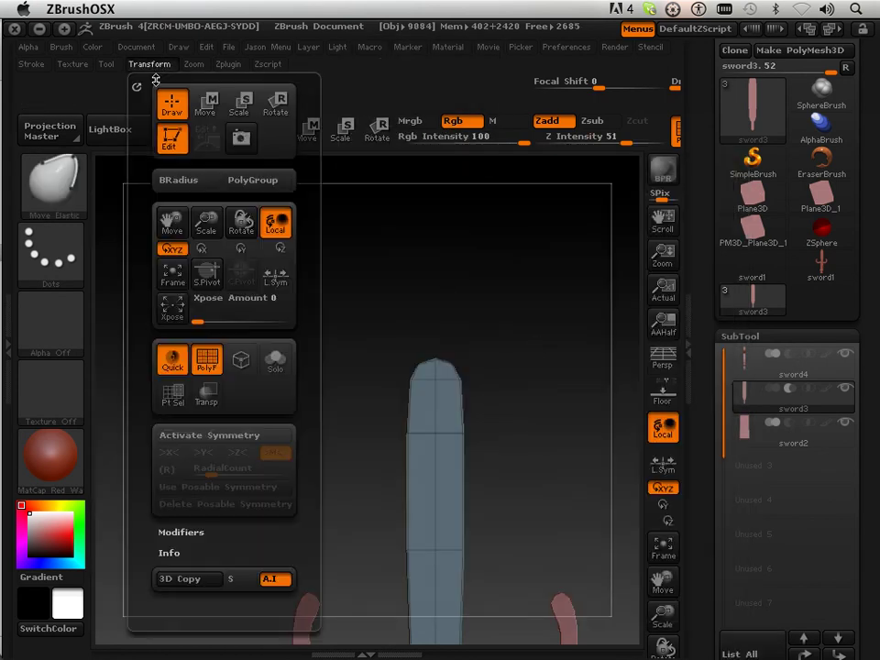
click(210, 439)
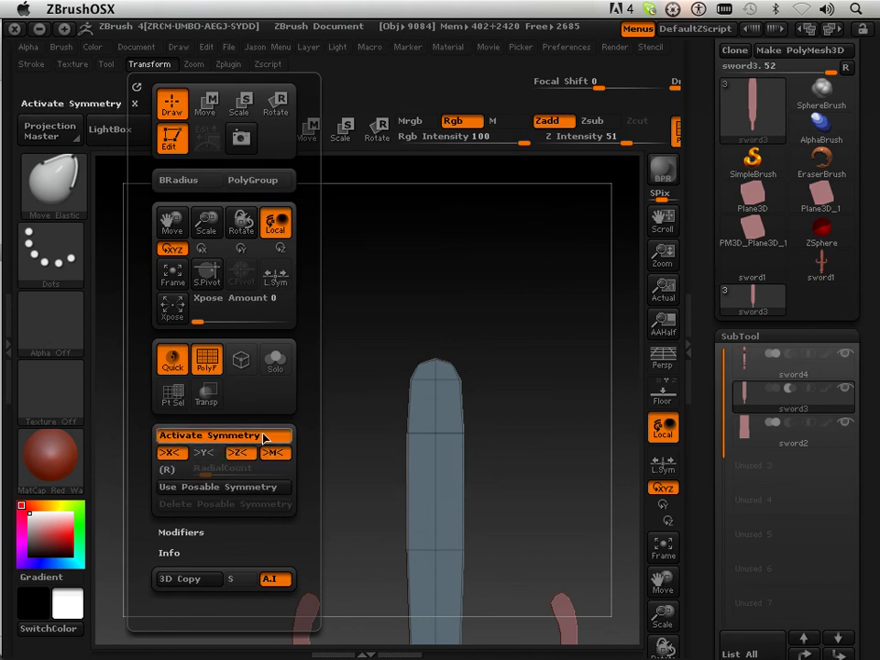
- Set the pivot point of the sword3 blade so the brush symmetry lines up with its tip
mouse_move(456, 366)
mouse_down()
mouse_move(479, 381)
mouse_move(437, 378)
mouse_up()
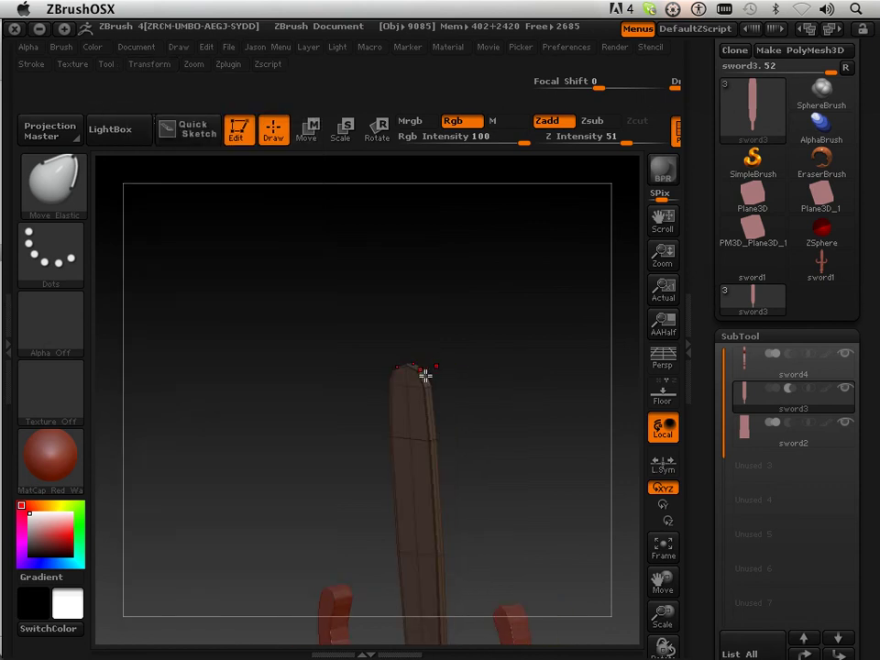
drag(652, 609, 500, 405)
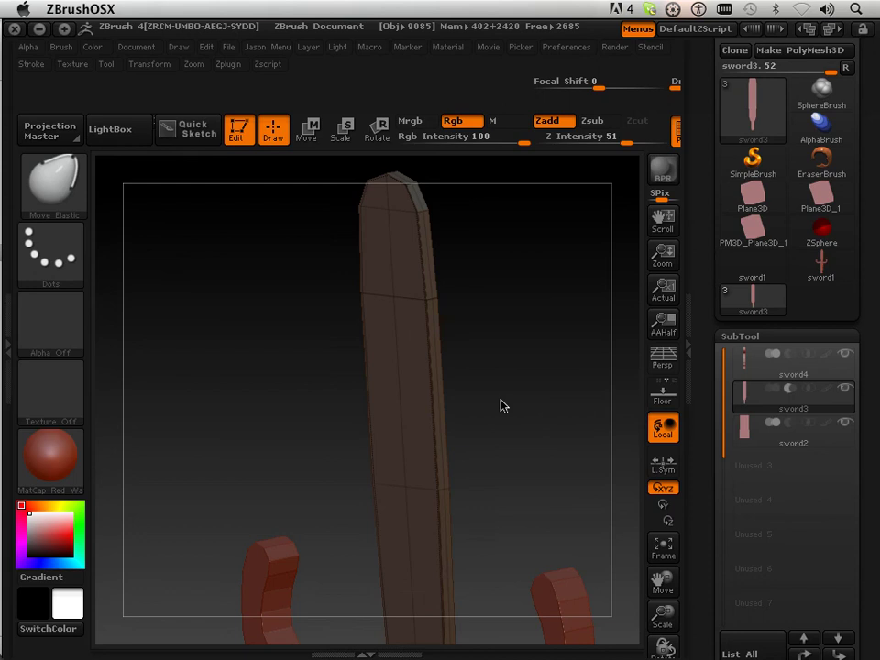
click(150, 64)
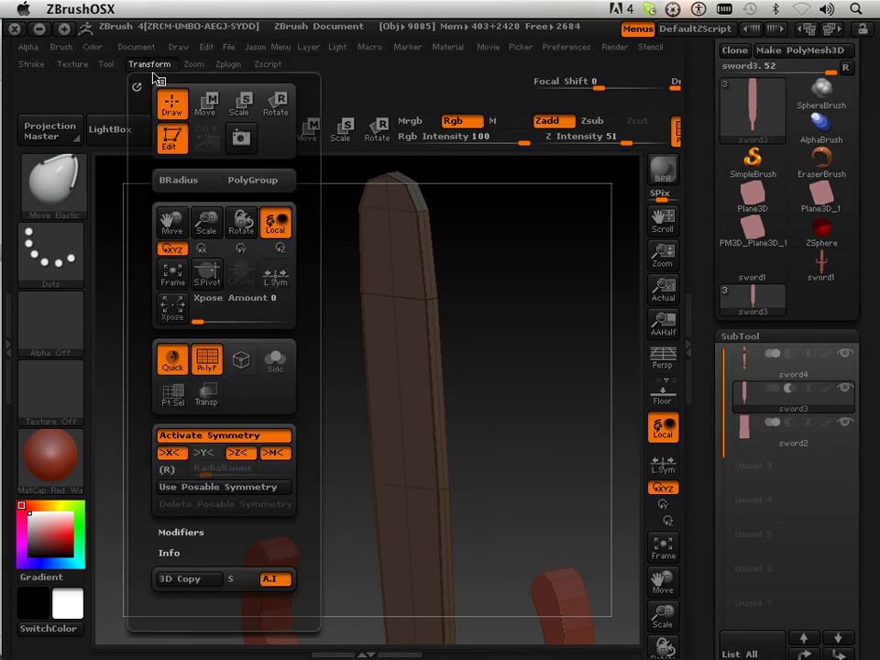
click(207, 278)
drag(463, 297, 581, 408)
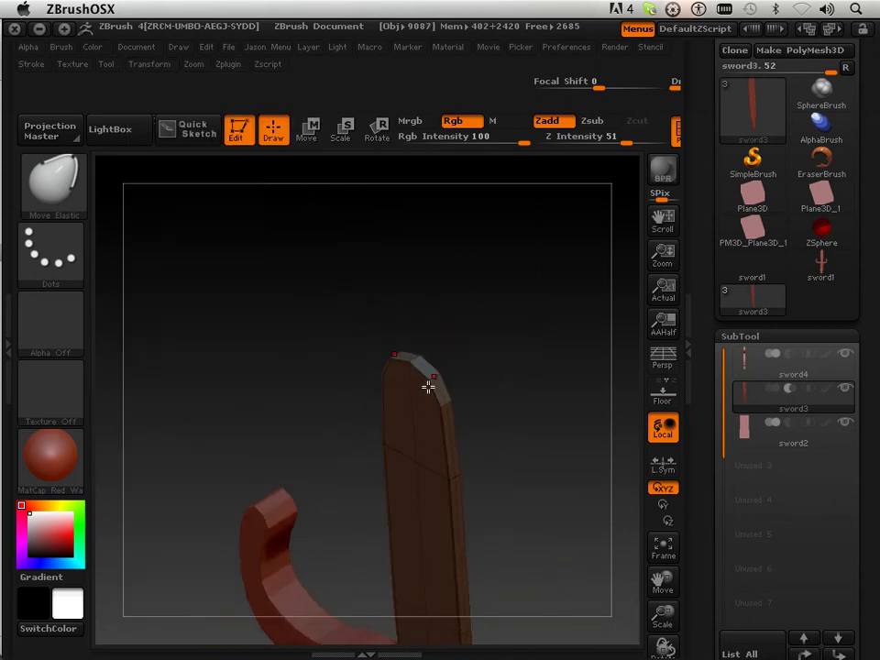
drag(657, 612, 657, 605)
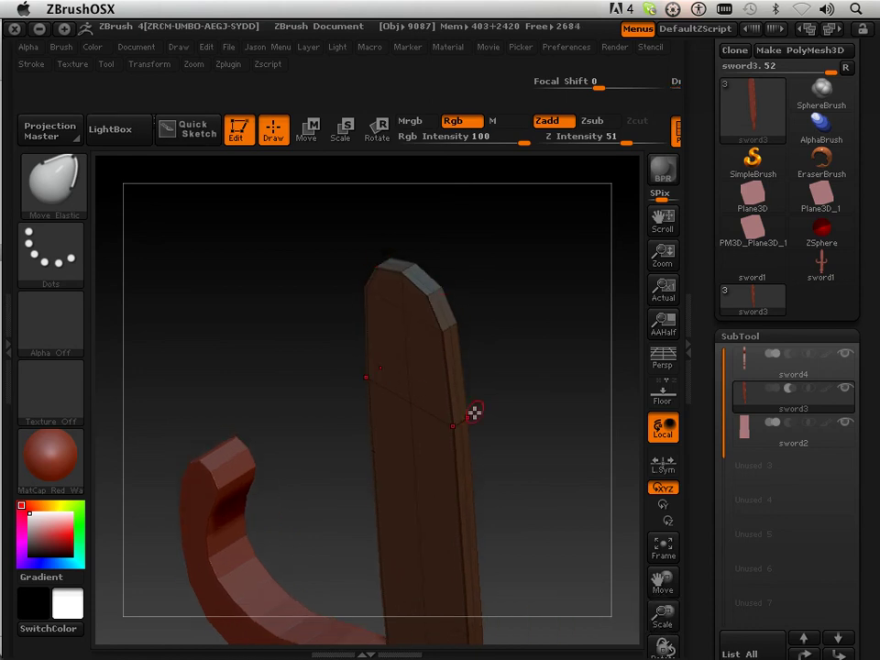
drag(473, 413, 576, 401)
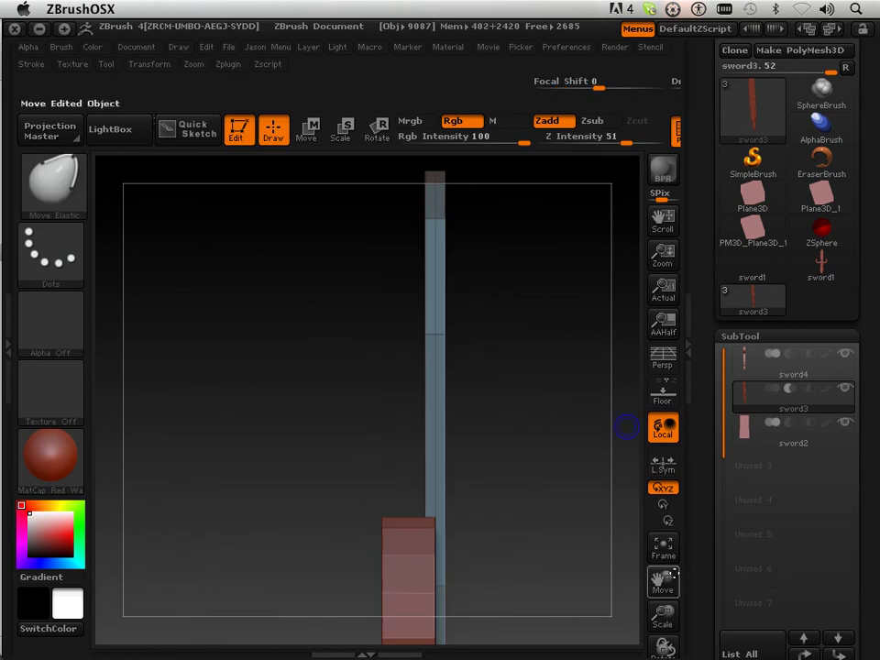
mouse_move(627, 427)
mouse_down()
mouse_move(560, 533)
mouse_move(590, 540)
mouse_up()
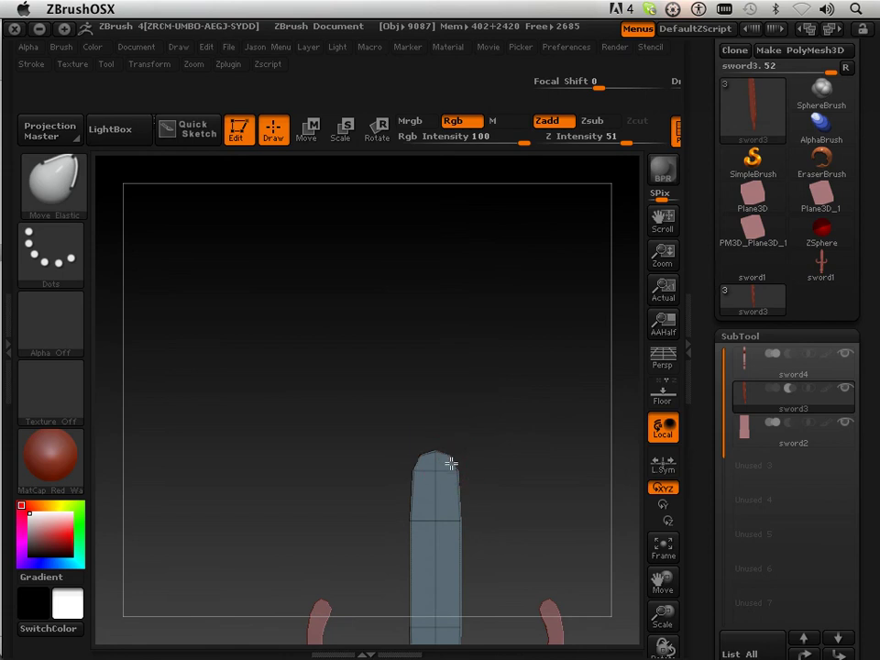
- Try to pull the rounded blade tip upward into a sharp point with the Move Elastic brush
drag(451, 464, 452, 415)
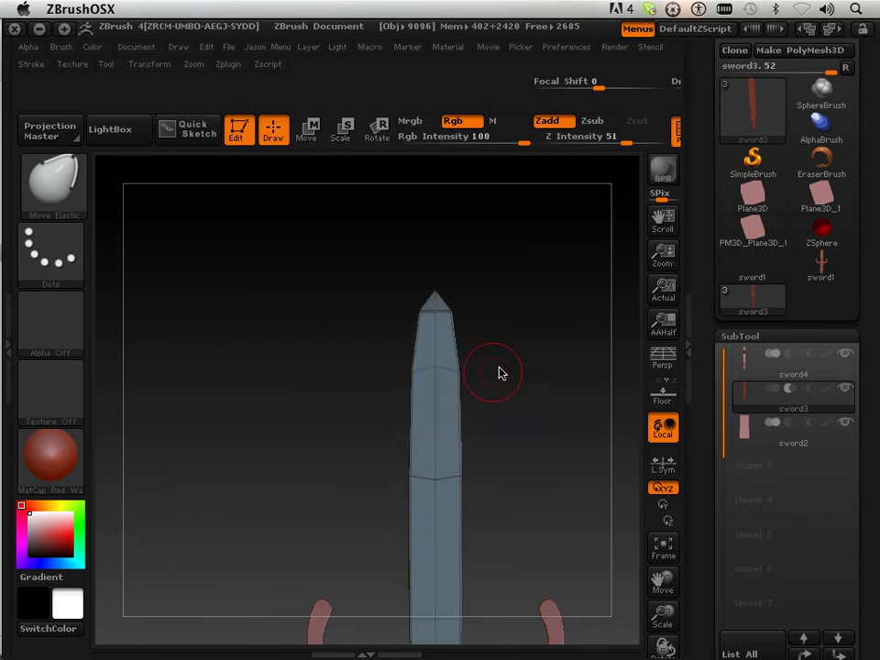
mouse_move(499, 372)
mouse_down()
mouse_move(446, 393)
mouse_move(453, 423)
mouse_move(379, 456)
mouse_move(406, 470)
mouse_move(446, 457)
mouse_move(491, 411)
mouse_move(496, 369)
mouse_move(511, 426)
mouse_up()
key(shift)
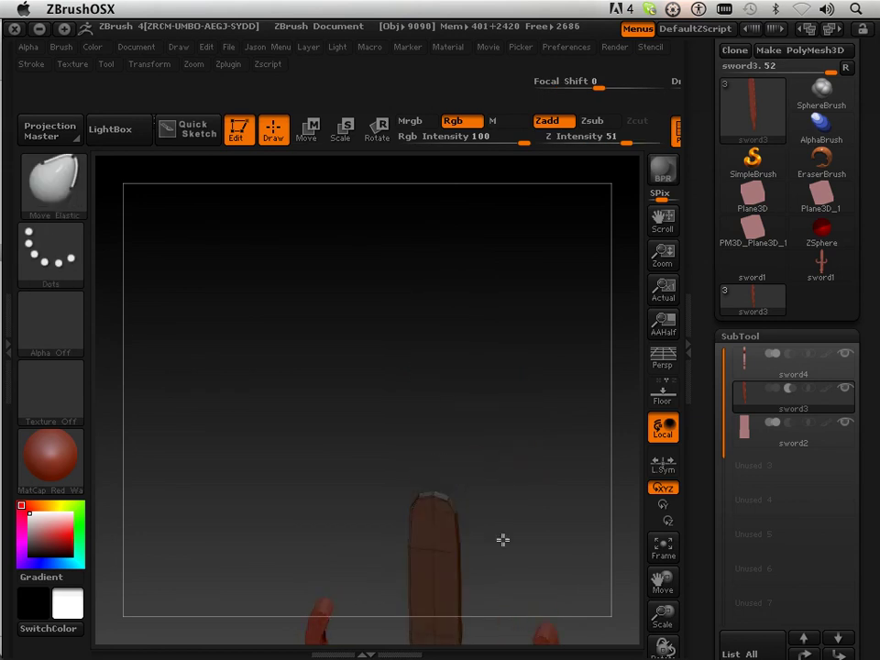
key(shift)
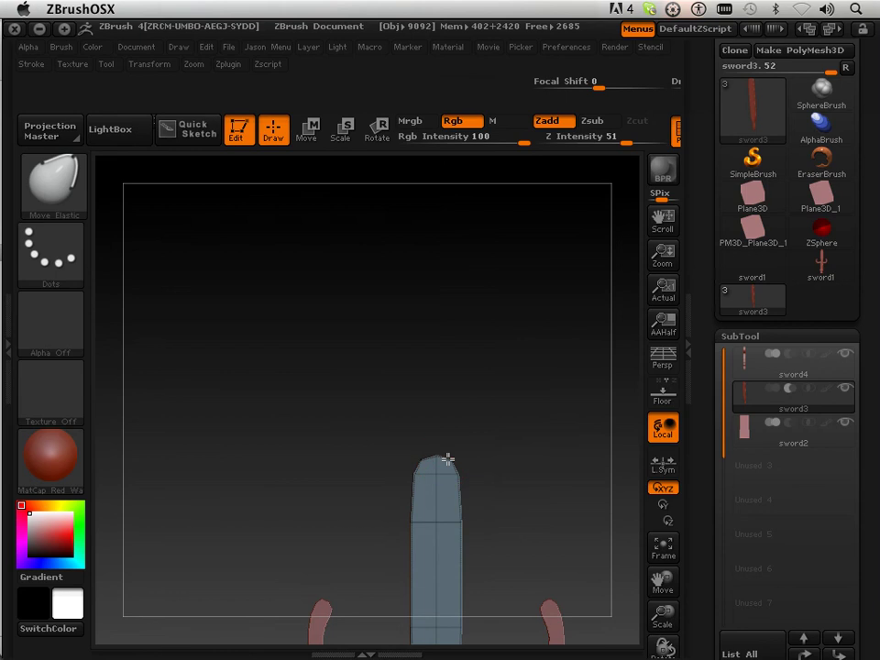
drag(448, 458, 447, 443)
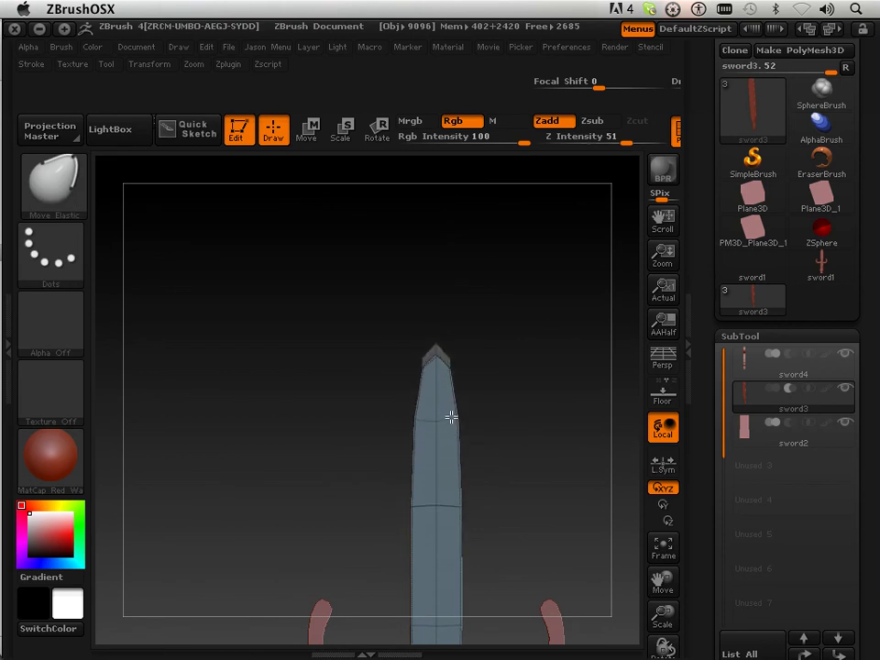
drag(460, 414, 496, 459)
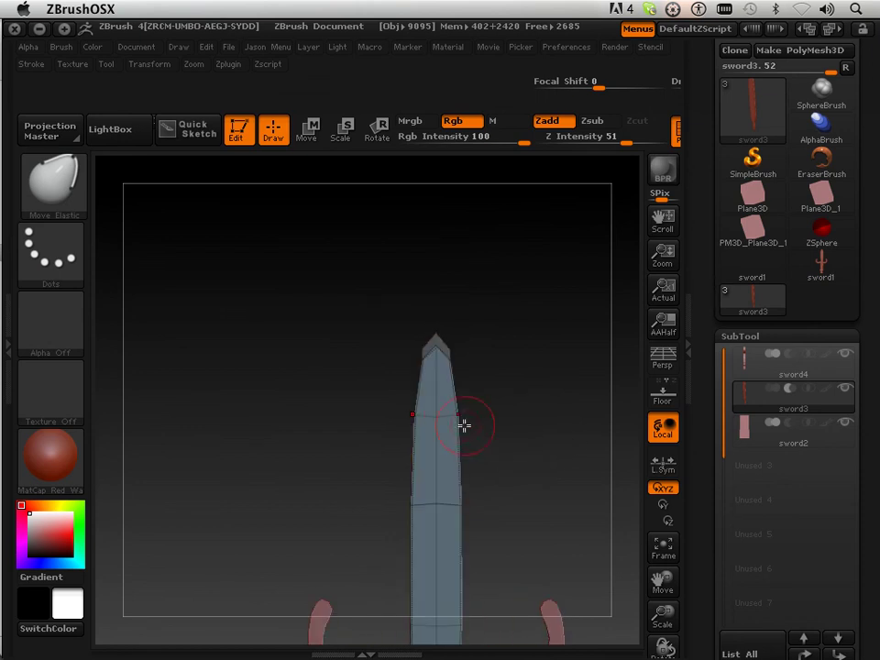
shift+drag(459, 417, 474, 428)
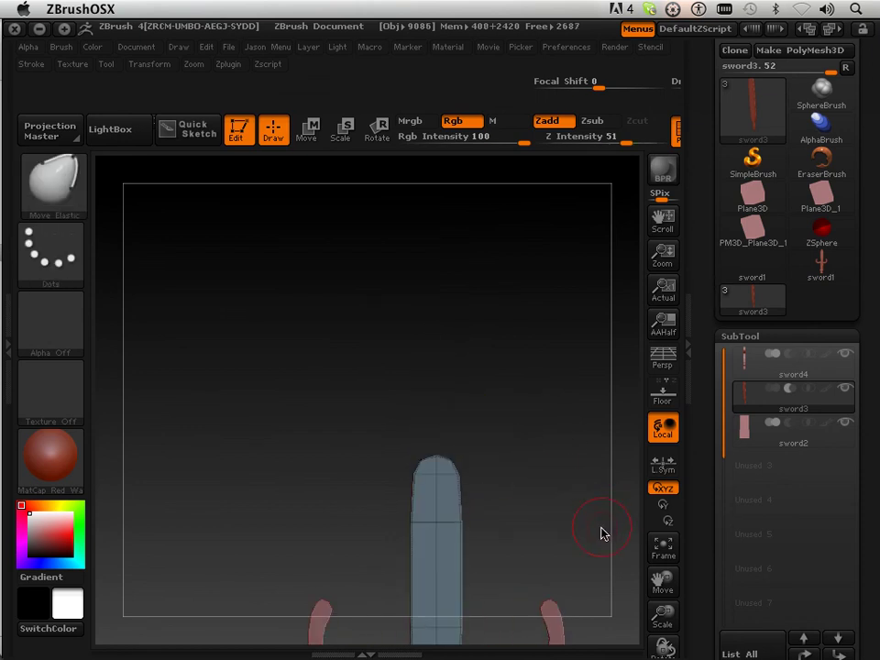
- Mask the lower part of the blade, leaving the tip section above the upper cross edge unmasked
drag(654, 614, 662, 502)
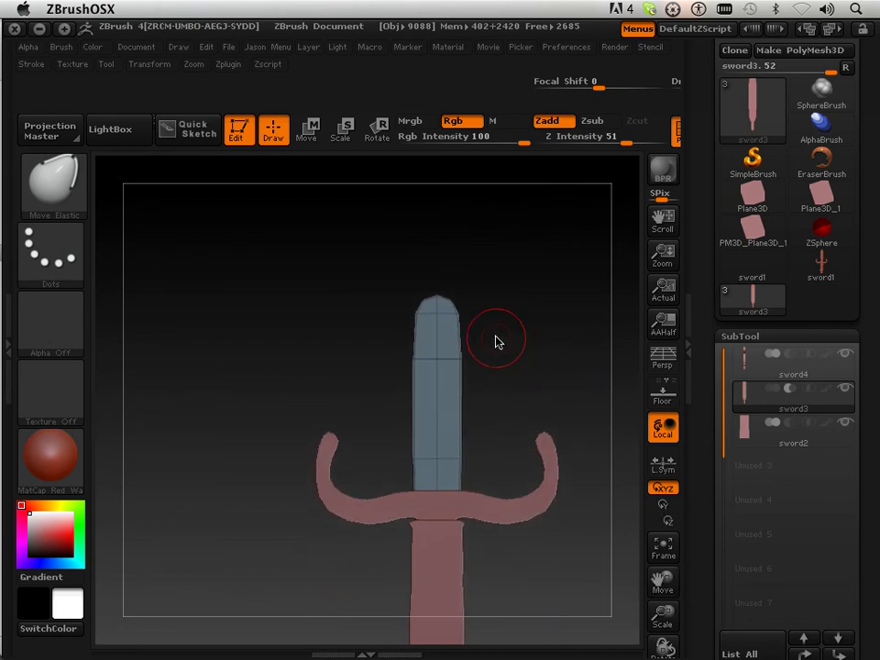
key(ctrl)
mouse_move(489, 344)
ctrl+mouse_down()
mouse_move(385, 511)
mouse_move(377, 655)
mouse_move(370, 655)
ctrl+mouse_up()
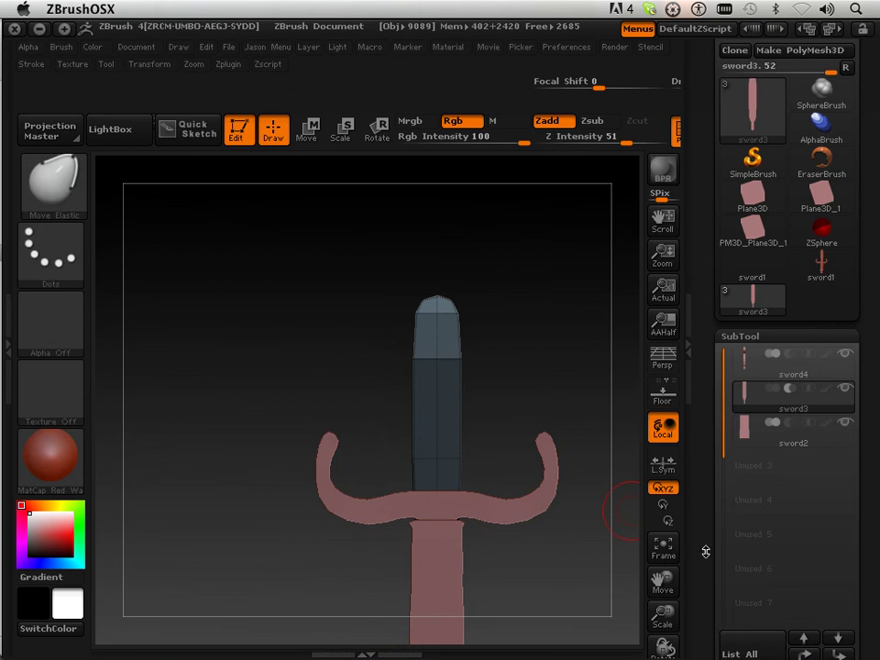
- Stretch the unmasked tip section upward along Y with the Size deformation to give the sword a long blade
drag(705, 551, 687, 292)
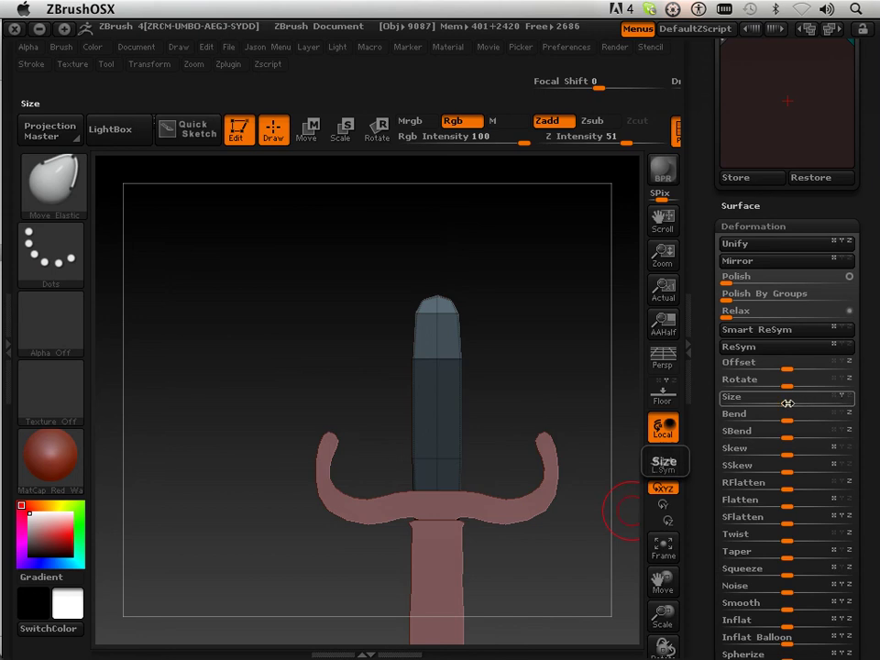
mouse_move(787, 403)
mouse_down()
mouse_move(795, 402)
mouse_move(758, 397)
mouse_move(838, 401)
mouse_up()
drag(670, 618, 667, 548)
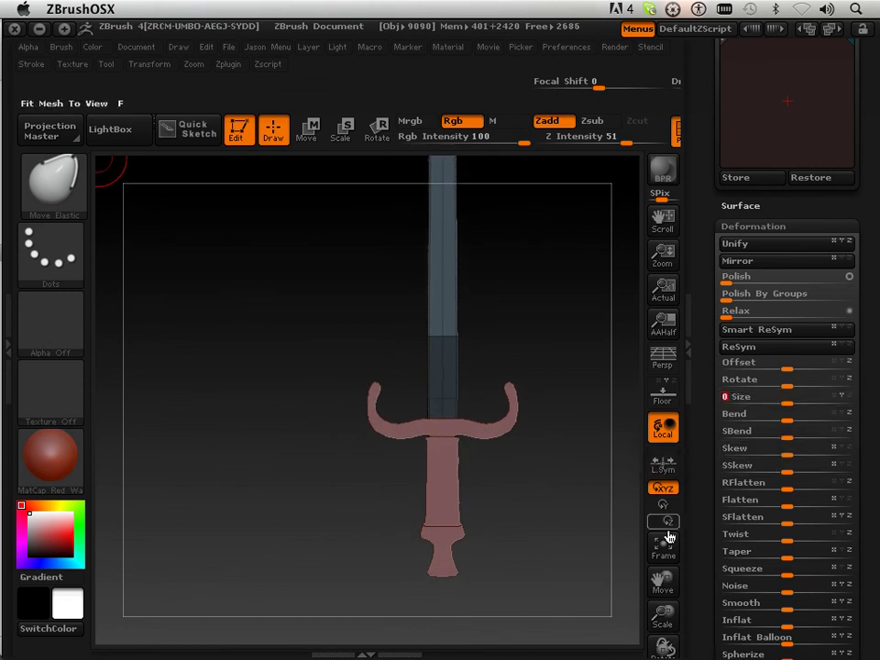
mouse_move(663, 577)
mouse_down()
mouse_move(656, 613)
mouse_move(659, 592)
mouse_up()
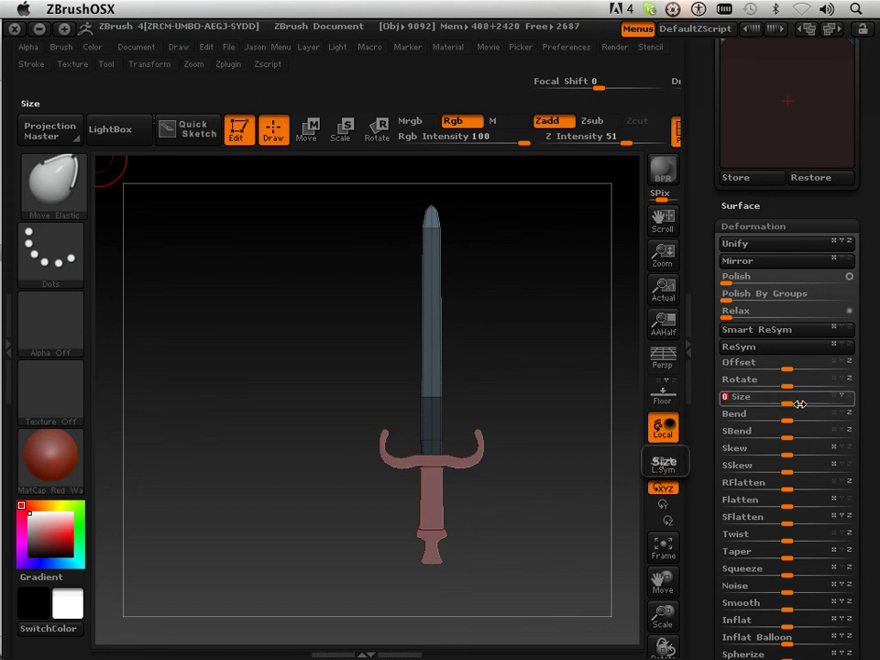
mouse_move(663, 621)
mouse_down()
mouse_move(662, 613)
mouse_move(662, 632)
mouse_up()
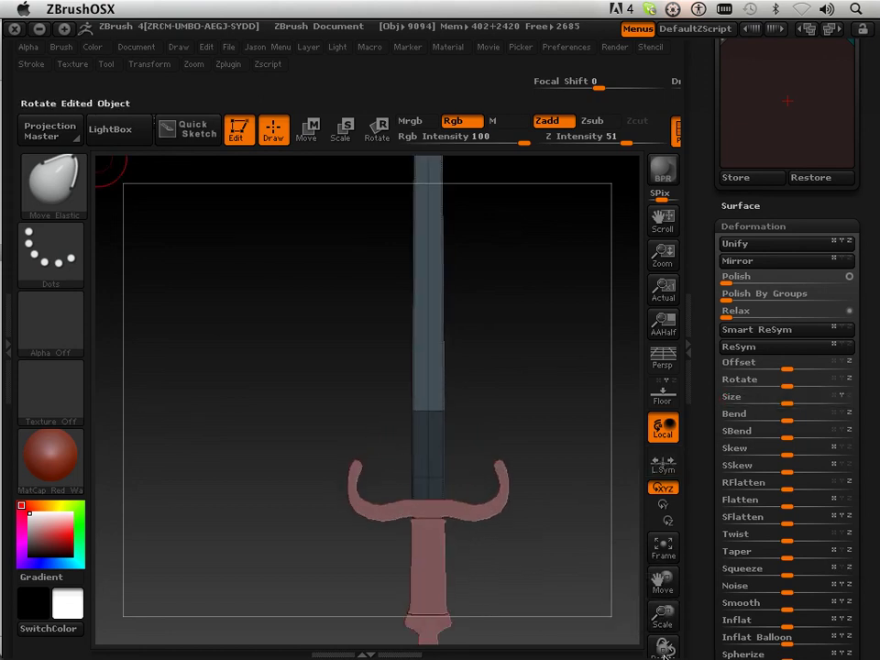
- Clear the mask from the blade
drag(572, 556, 572, 503)
scroll(708, 377, up, 10)
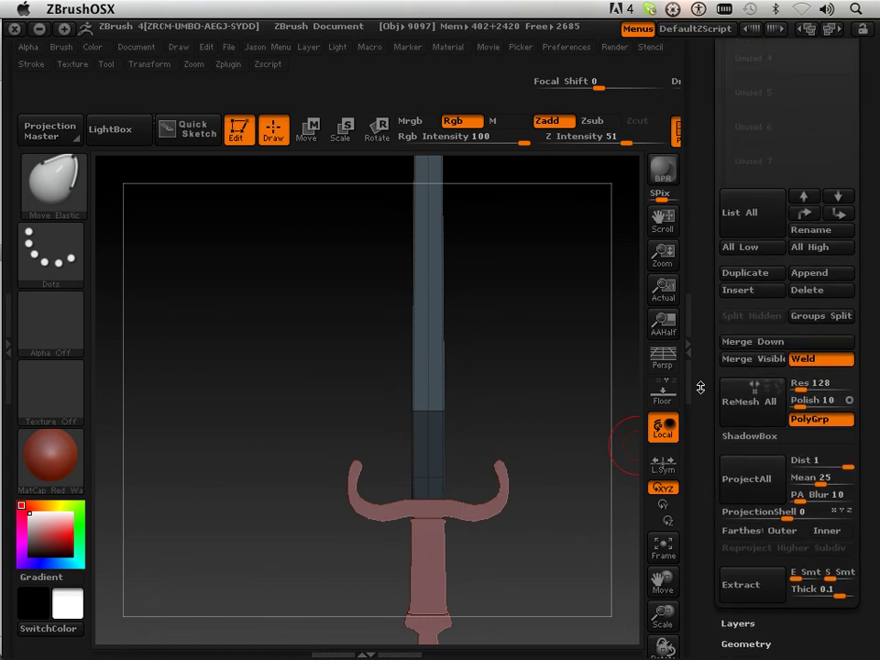
scroll(700, 375, down, 10)
scroll(708, 495, down, 6)
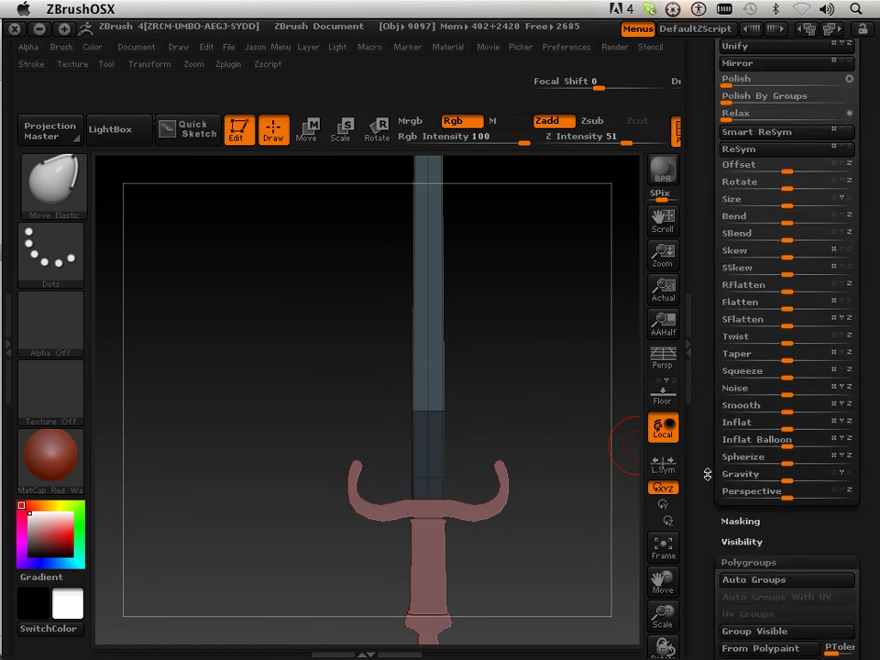
click(740, 384)
scroll(745, 358, down, 3)
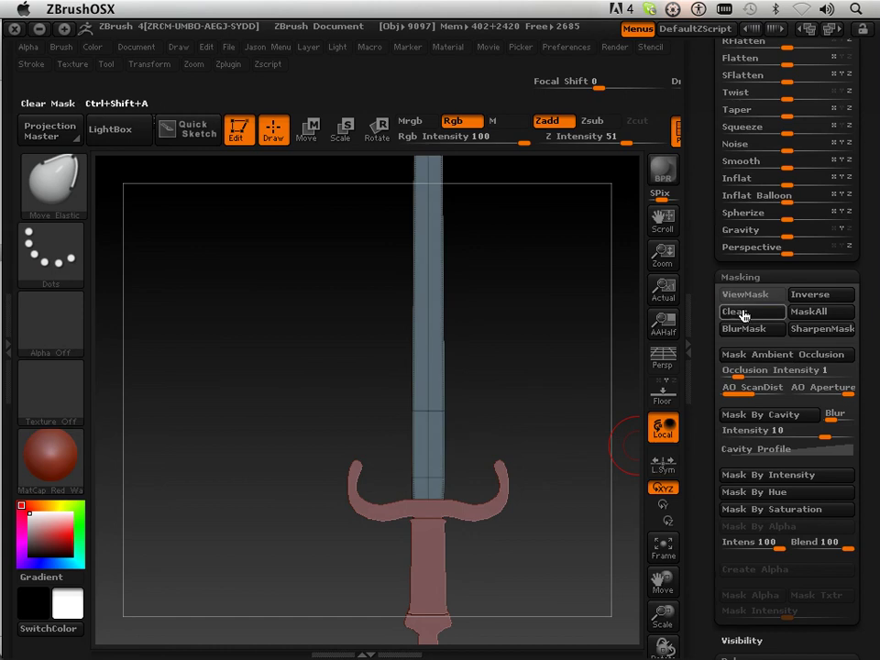
click(730, 310)
- Offset the lengthened blade slightly along Z toward the middle of the guard's thickness
drag(558, 377, 476, 382)
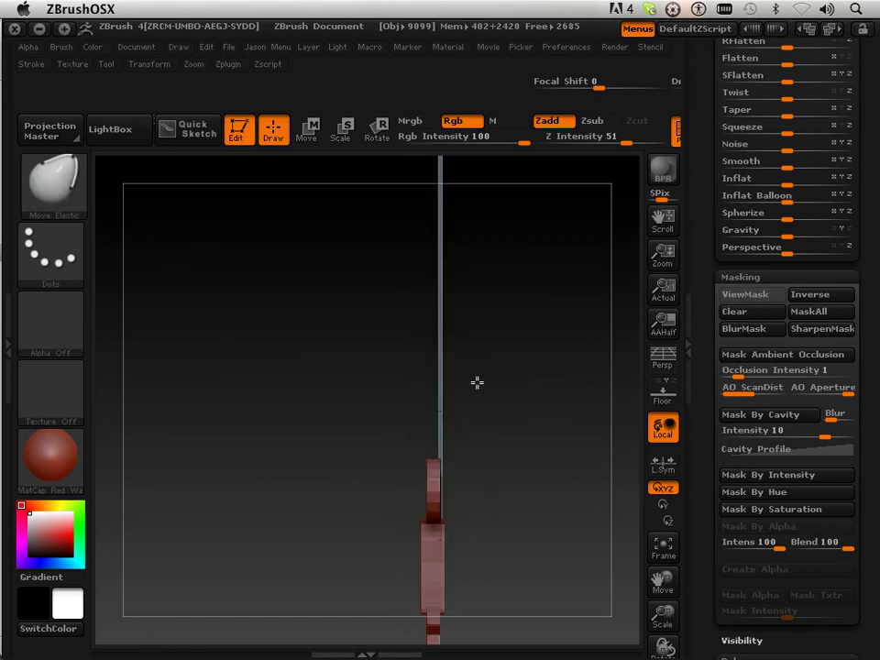
drag(550, 352, 574, 405)
drag(706, 179, 699, 311)
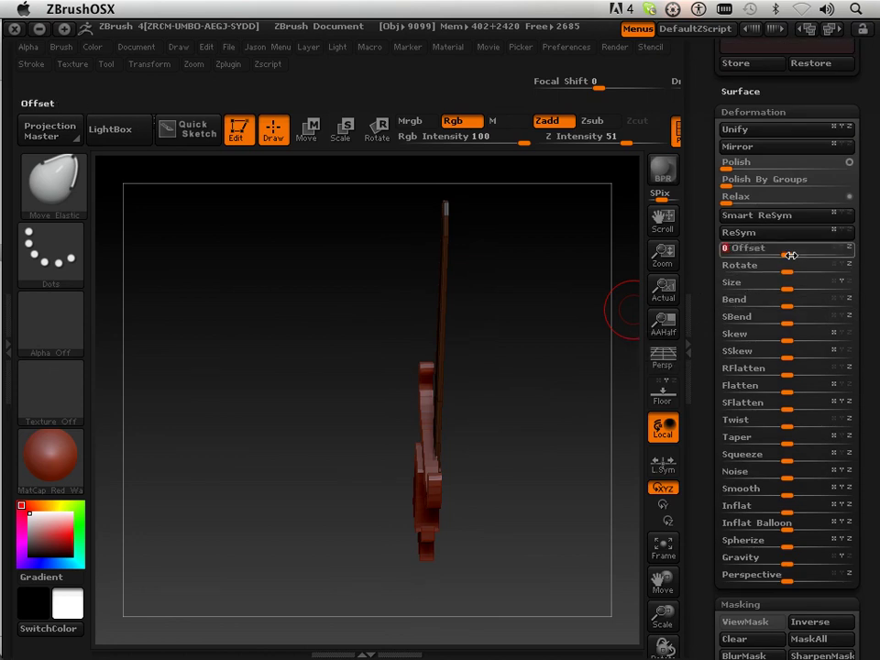
mouse_move(516, 445)
mouse_down()
mouse_move(576, 430)
mouse_move(526, 465)
mouse_move(511, 459)
mouse_move(492, 402)
mouse_move(506, 402)
mouse_move(485, 376)
mouse_move(572, 404)
mouse_move(519, 442)
mouse_move(516, 364)
mouse_up()
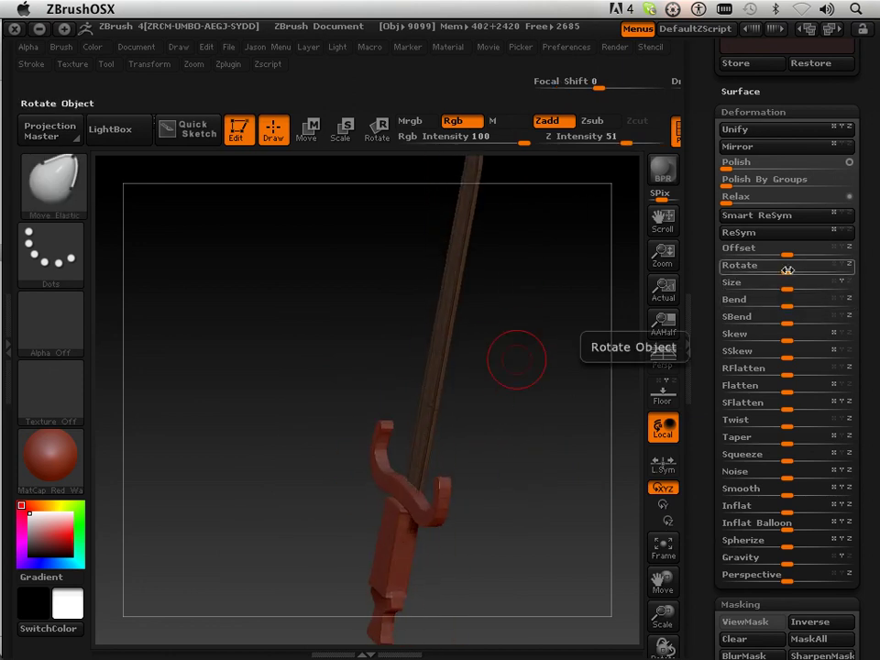
mouse_move(787, 253)
mouse_down()
mouse_move(796, 254)
mouse_move(785, 249)
mouse_up()
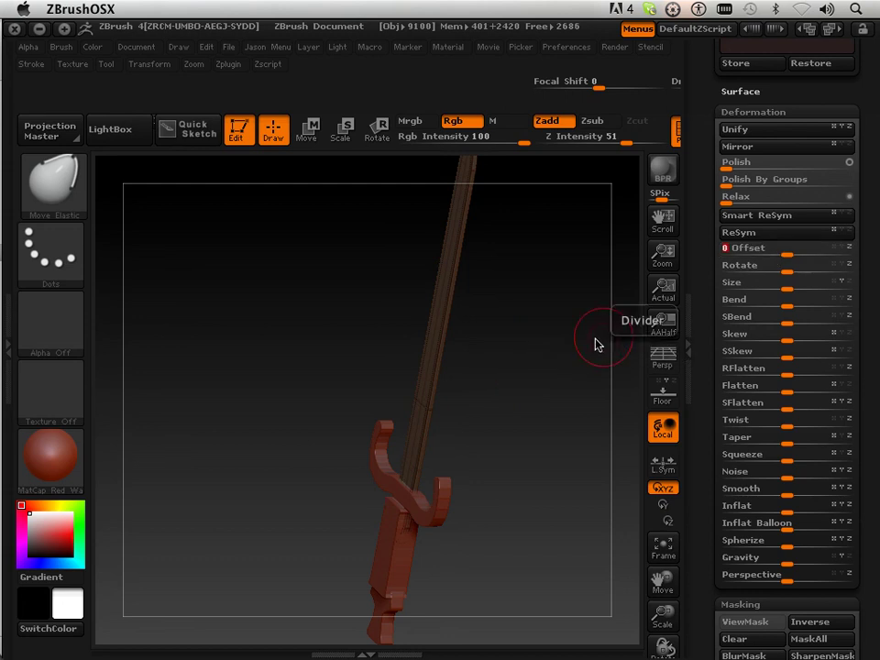
- Set the blade's pivot point again to realign the brush symmetry with the offset mesh
drag(435, 412, 653, 647)
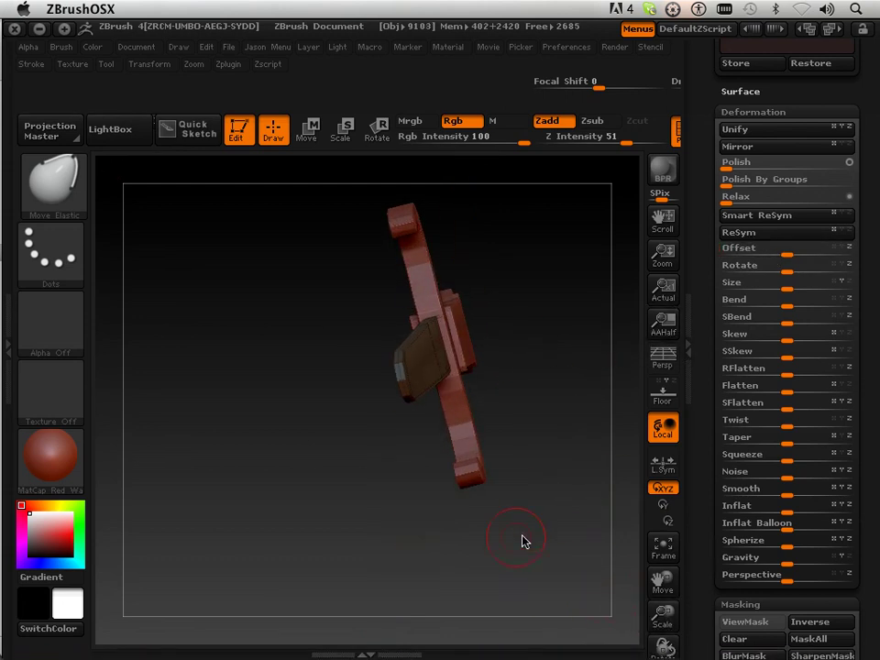
drag(522, 538, 516, 490)
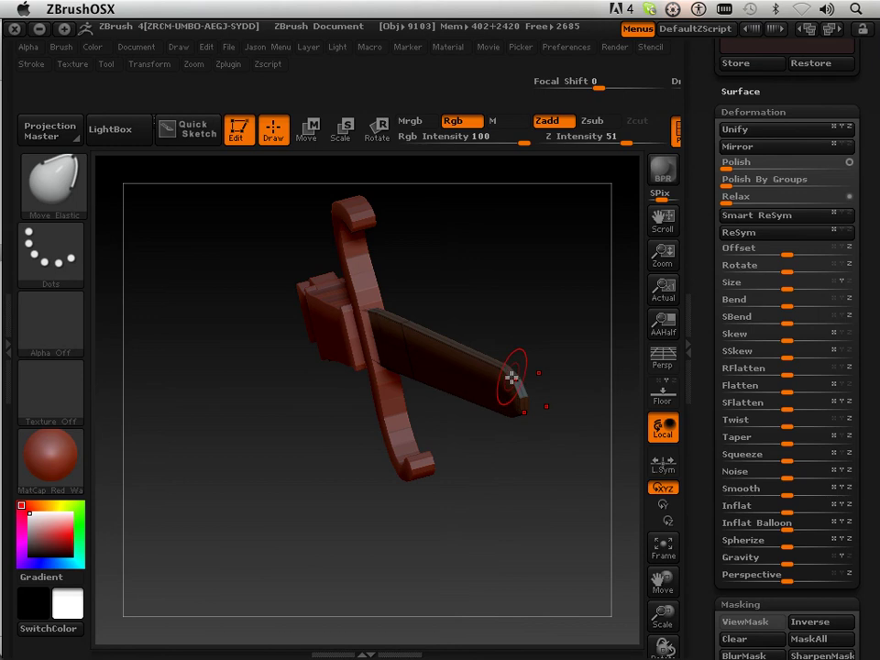
click(157, 64)
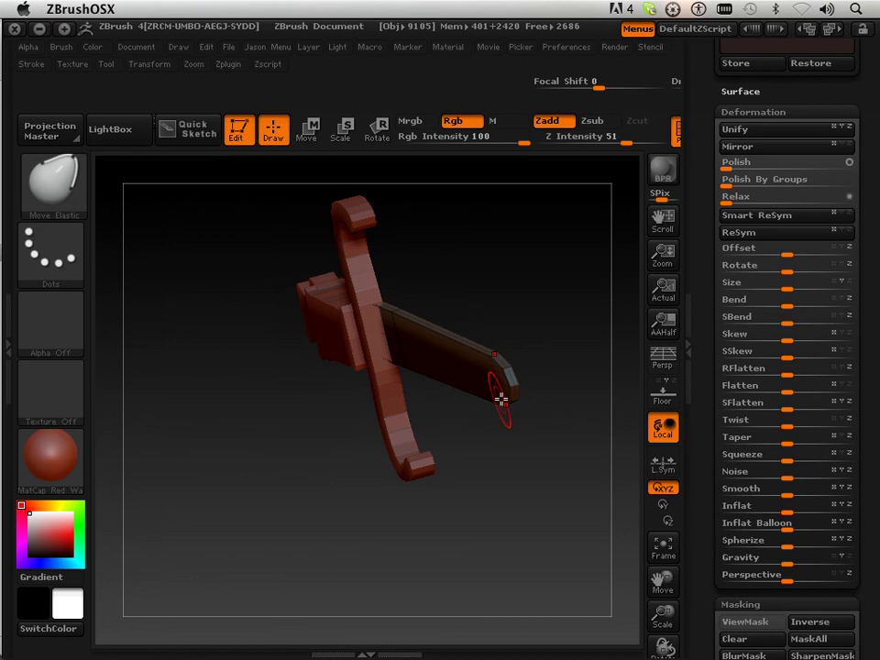
drag(485, 431, 488, 344)
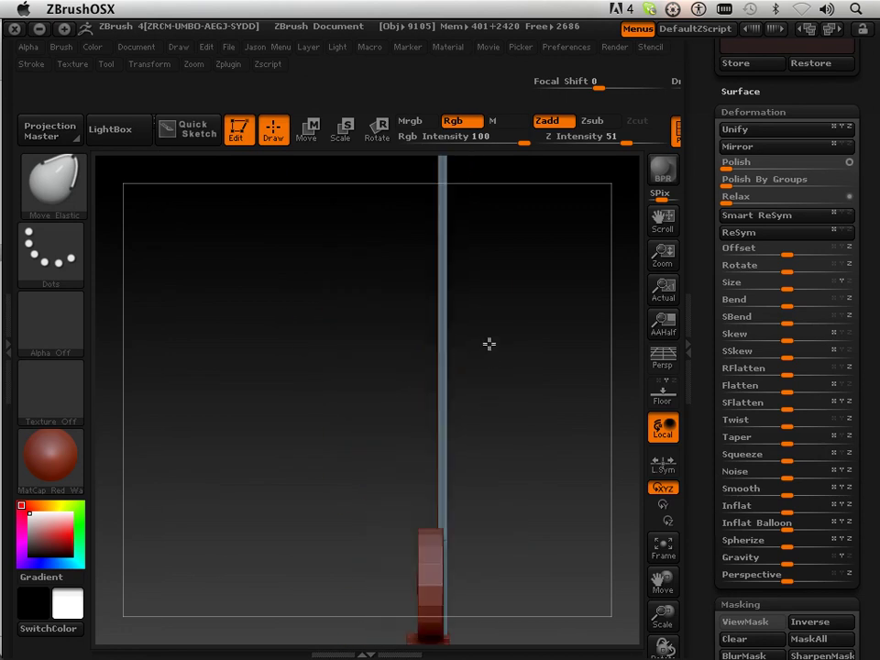
- Clear the blade's pivot point and offset the blade along Z to centre it in the guard
click(158, 66)
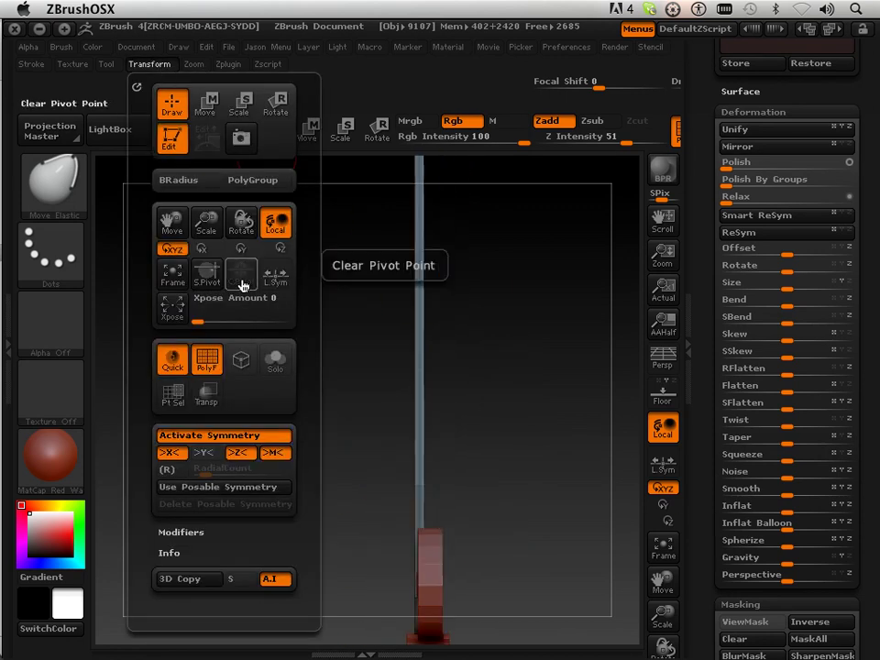
drag(492, 442, 566, 469)
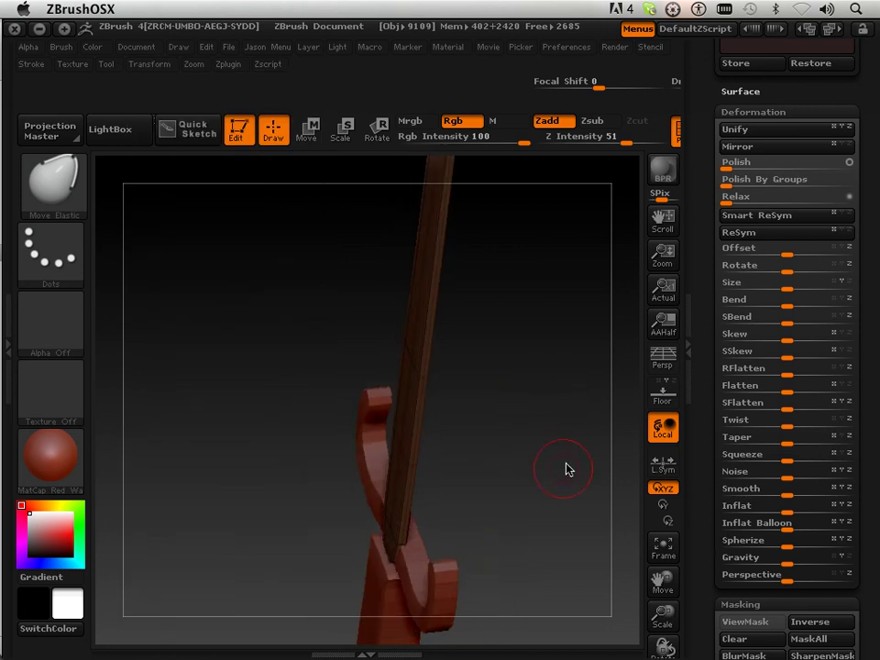
click(792, 253)
drag(792, 253, 799, 252)
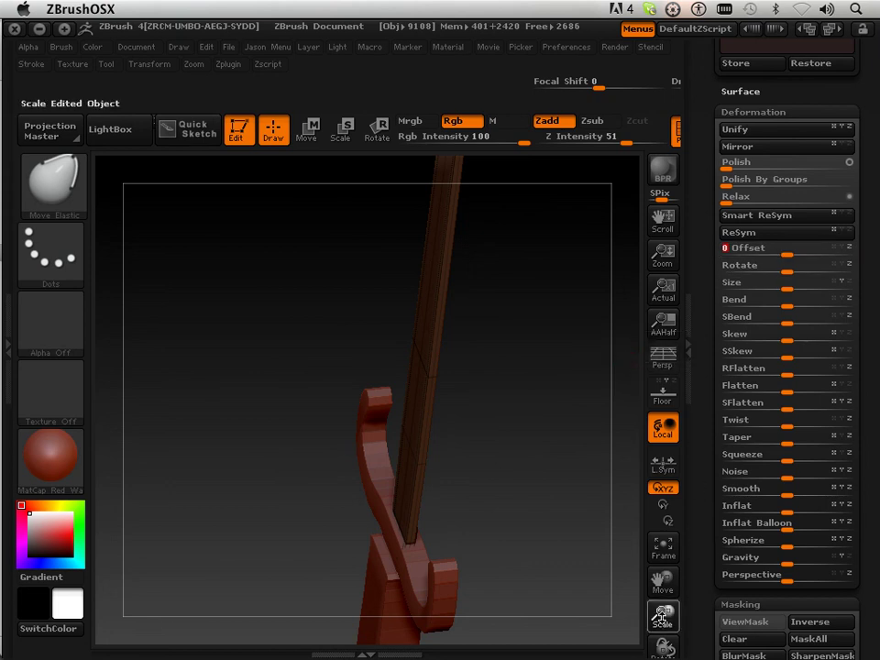
mouse_move(632, 569)
mouse_down()
mouse_move(638, 535)
mouse_move(568, 373)
mouse_move(526, 490)
mouse_move(565, 505)
mouse_move(562, 522)
mouse_move(597, 525)
mouse_move(560, 552)
mouse_move(581, 509)
mouse_move(576, 462)
mouse_move(569, 471)
mouse_move(359, 449)
mouse_move(537, 517)
mouse_move(569, 513)
mouse_up()
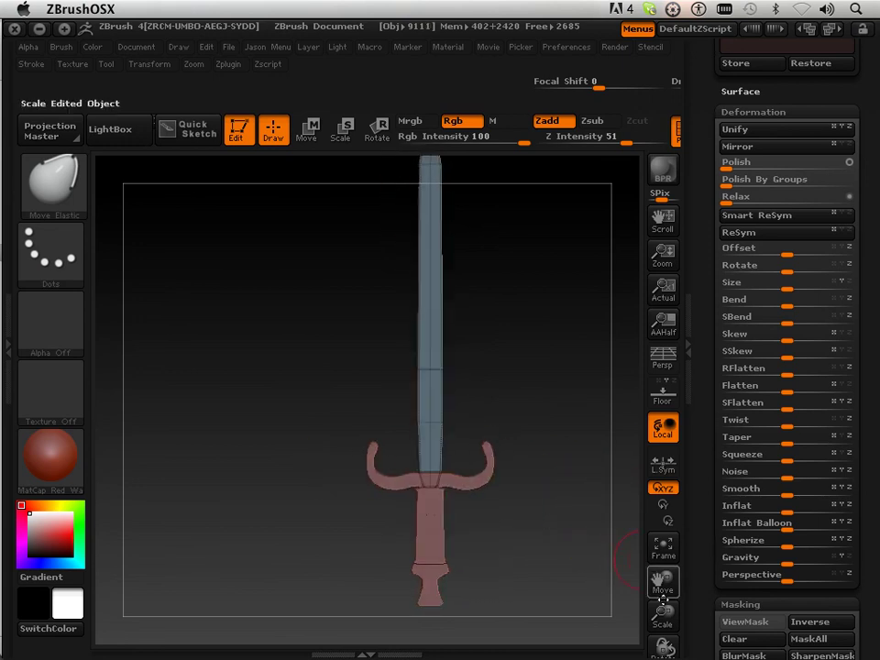
drag(662, 614, 662, 586)
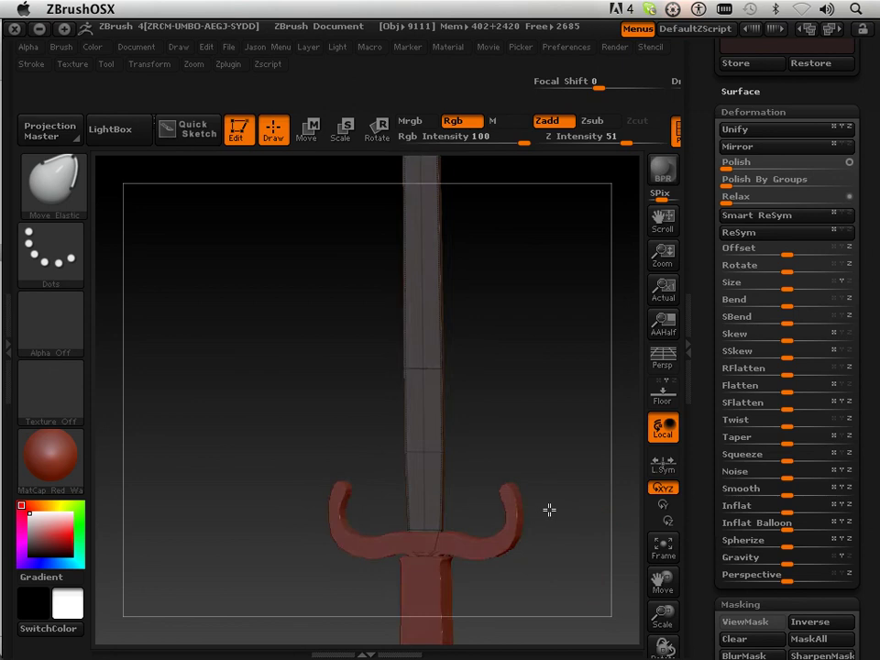
click(576, 481)
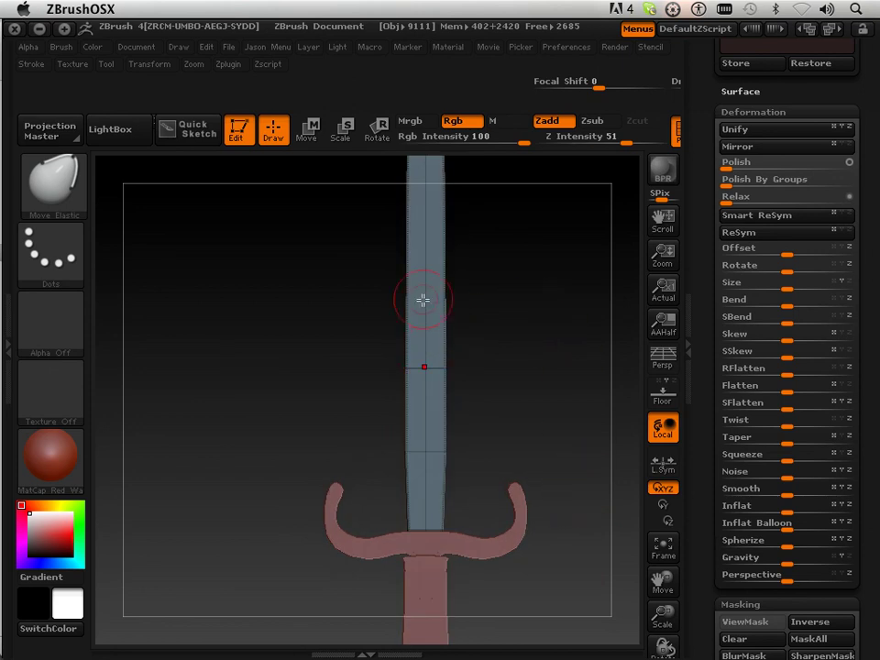
drag(521, 397, 512, 443)
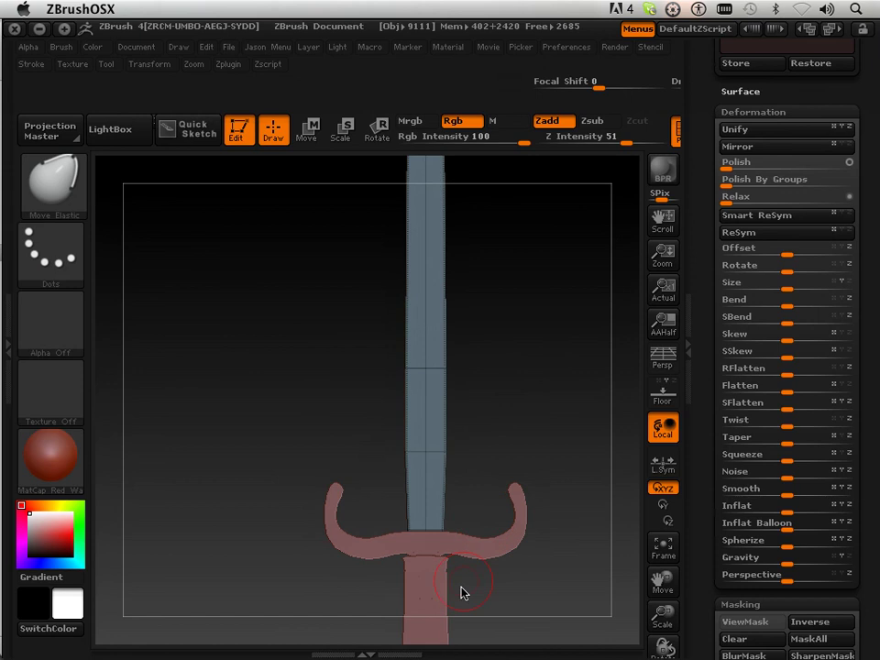